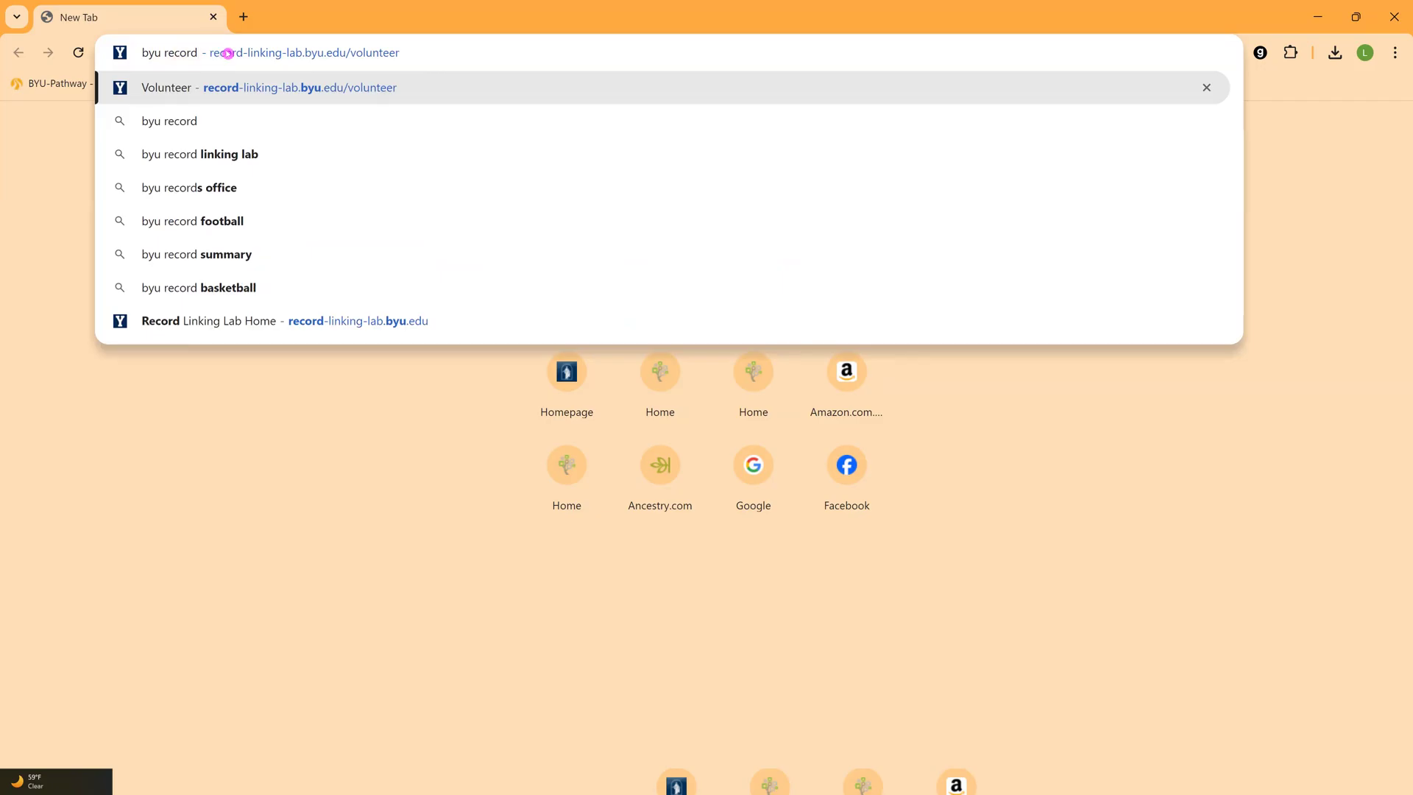
Step: Open the BYU Record Linking Lab's Volunteer page and launch the Hint Button volunteer opportunity
click(299, 87)
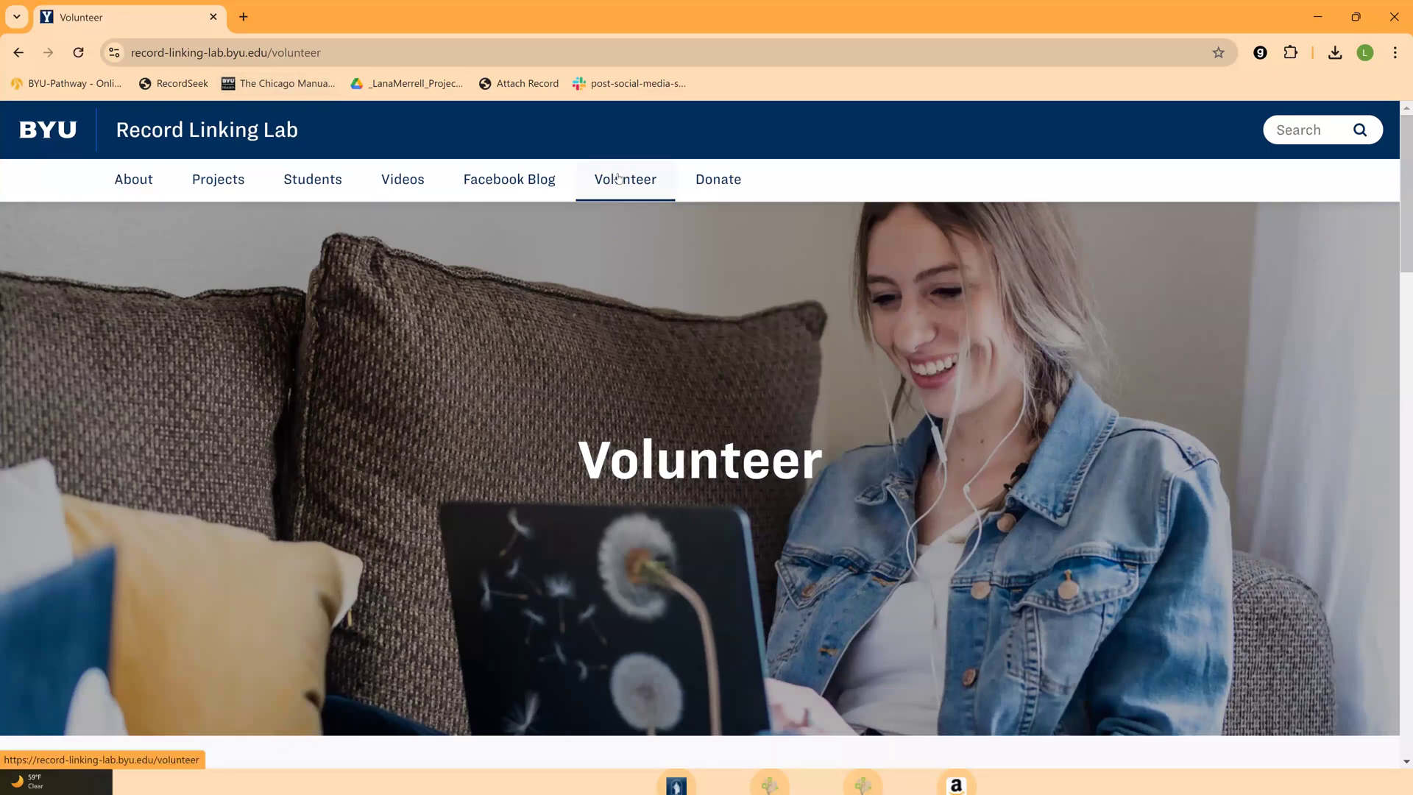
scroll(588, 498, down, 5)
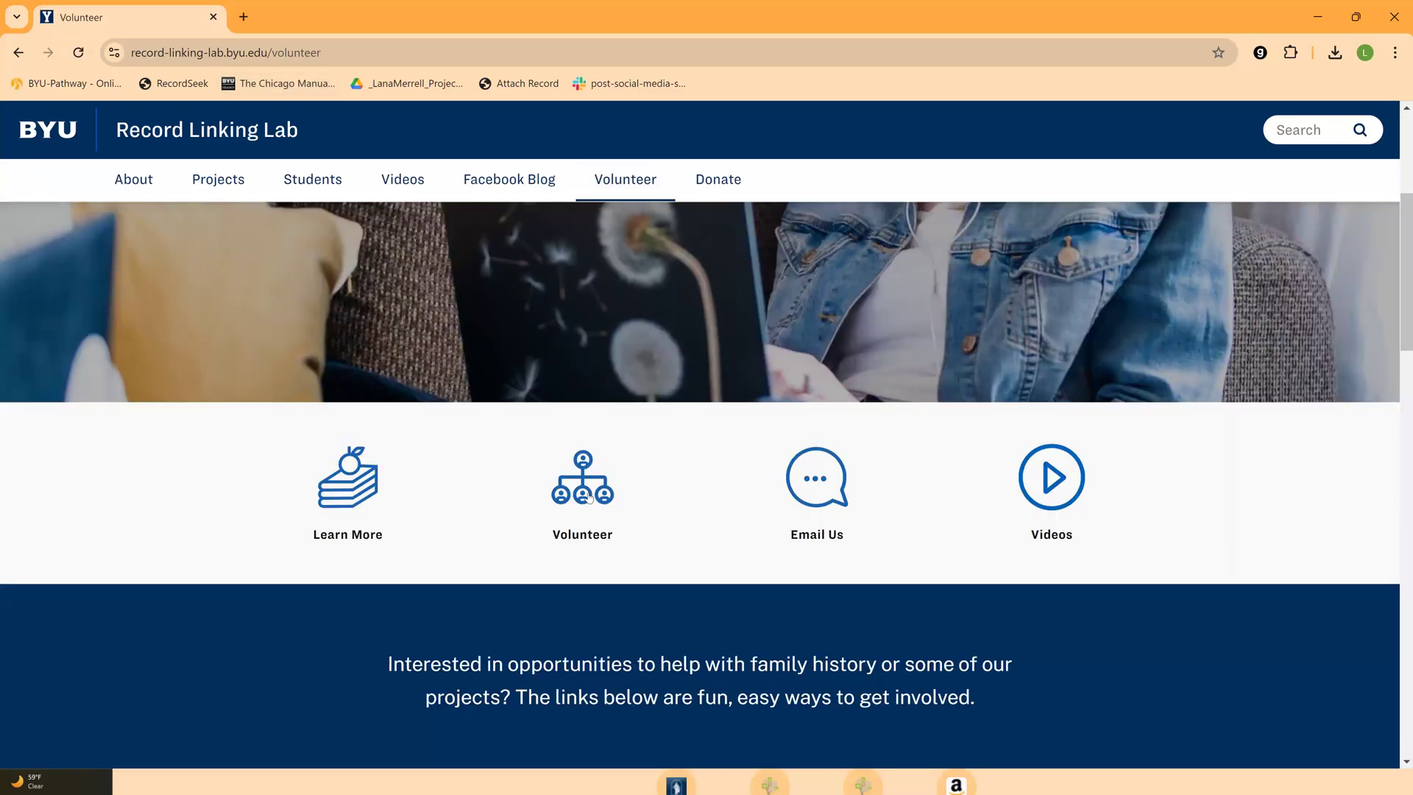
scroll(589, 498, up, 4)
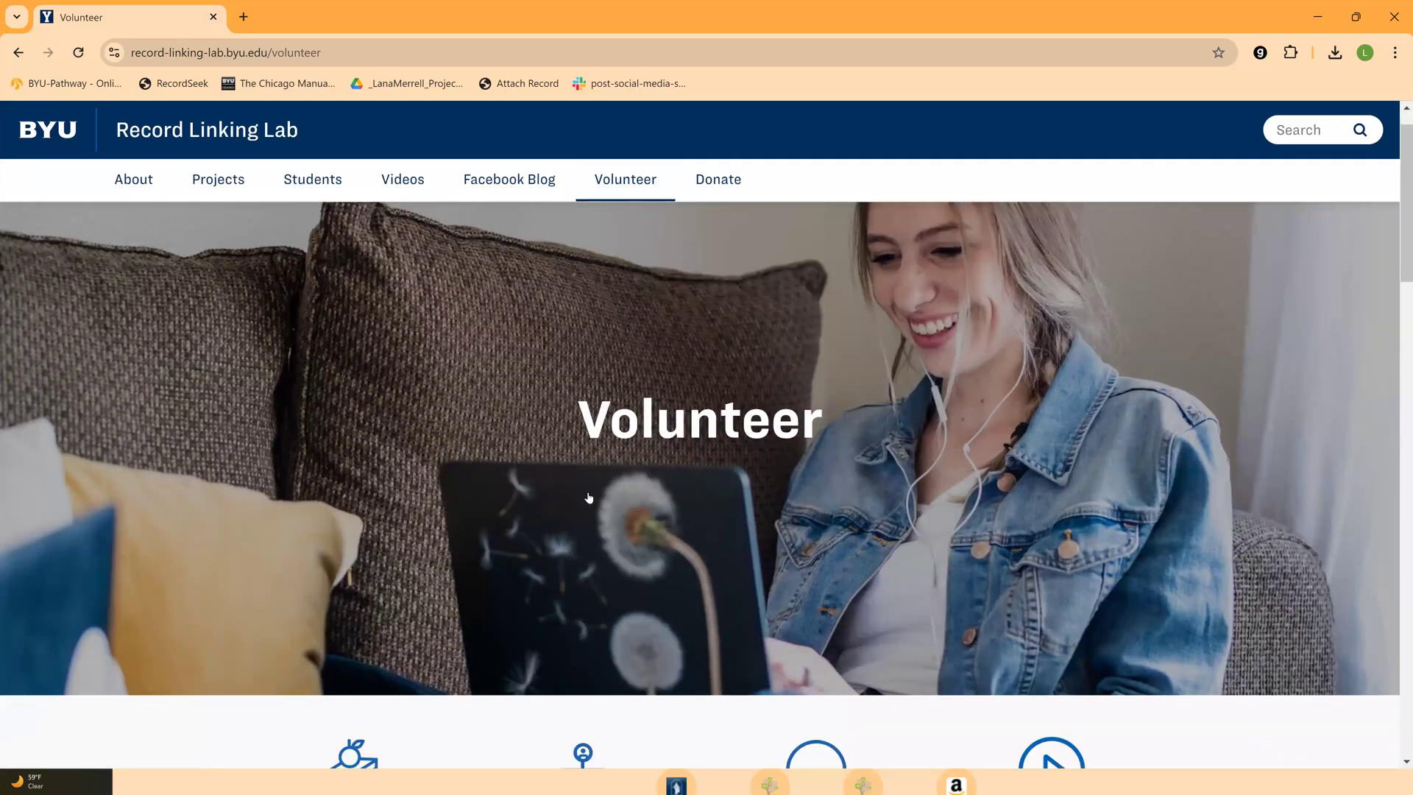
scroll(589, 498, down, 2)
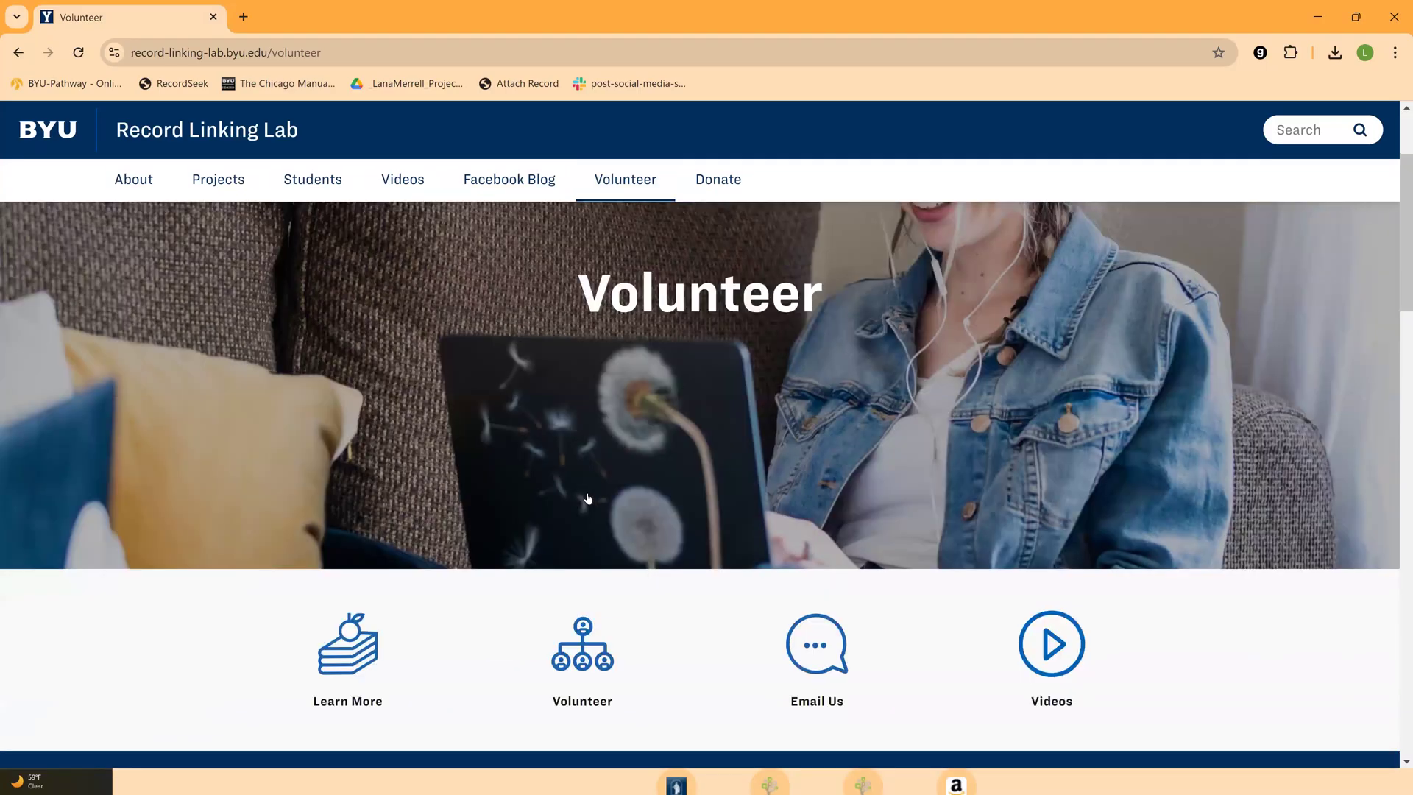
scroll(588, 499, down, 10)
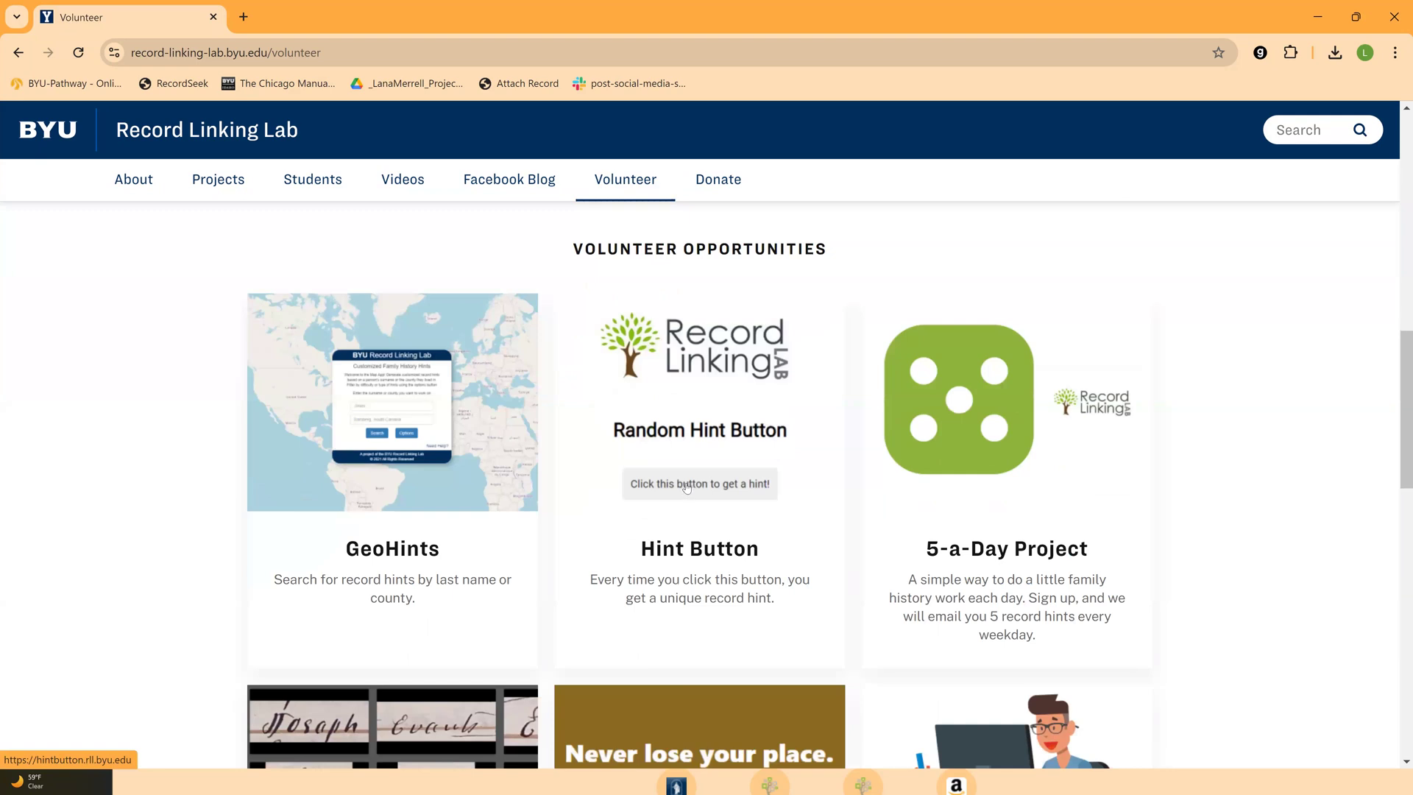
click(686, 487)
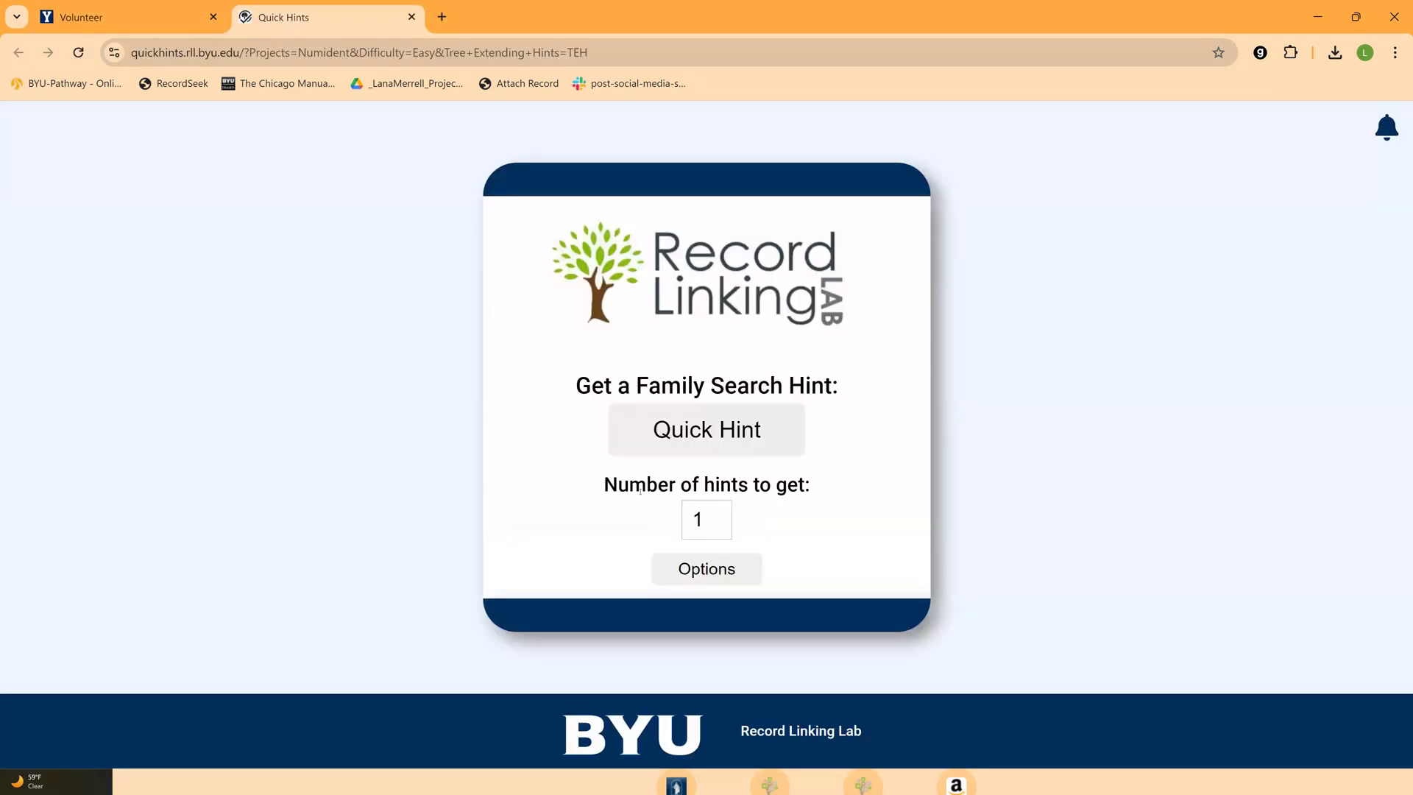
Step: Review the hint options and try to get one quick hint for the Numident project at Easy difficulty
click(718, 571)
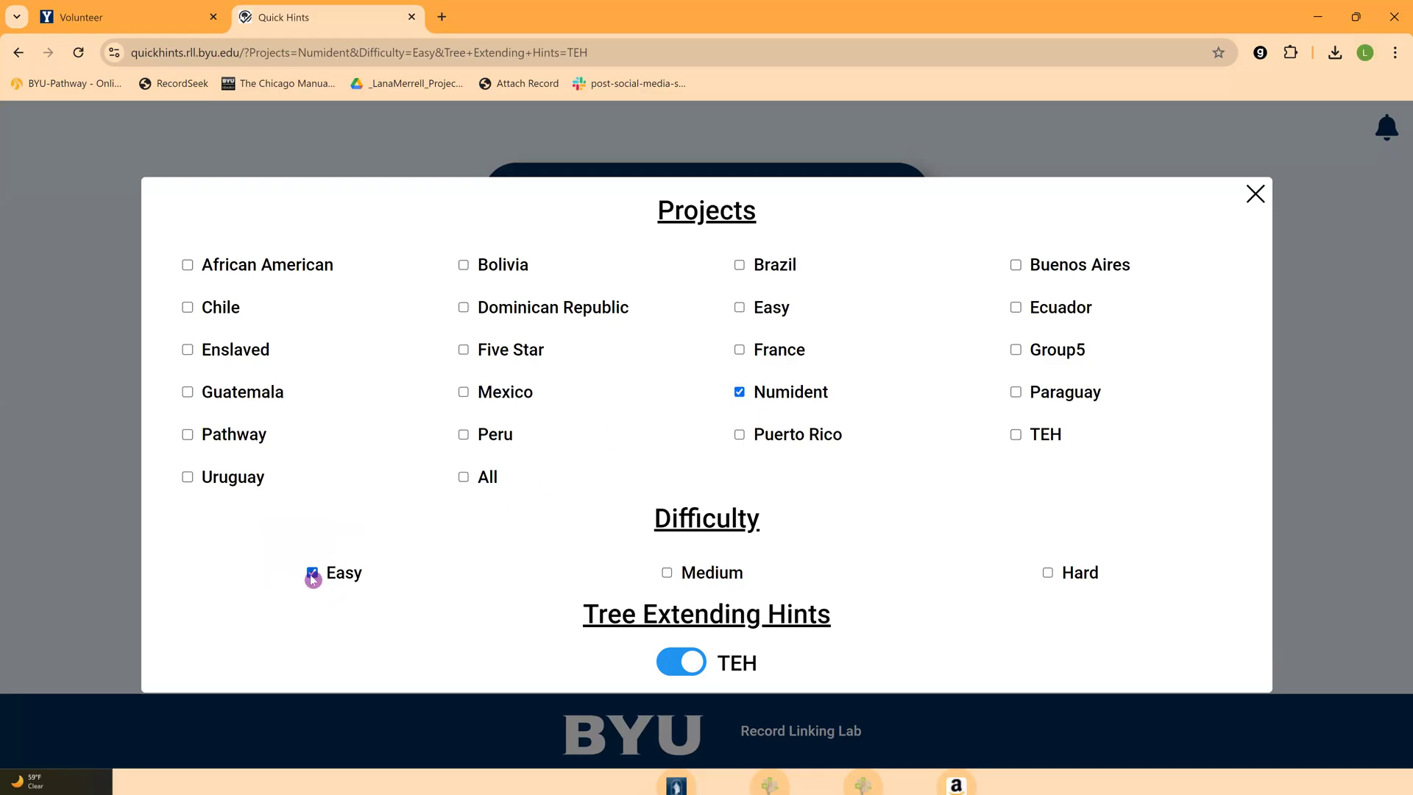
click(1255, 194)
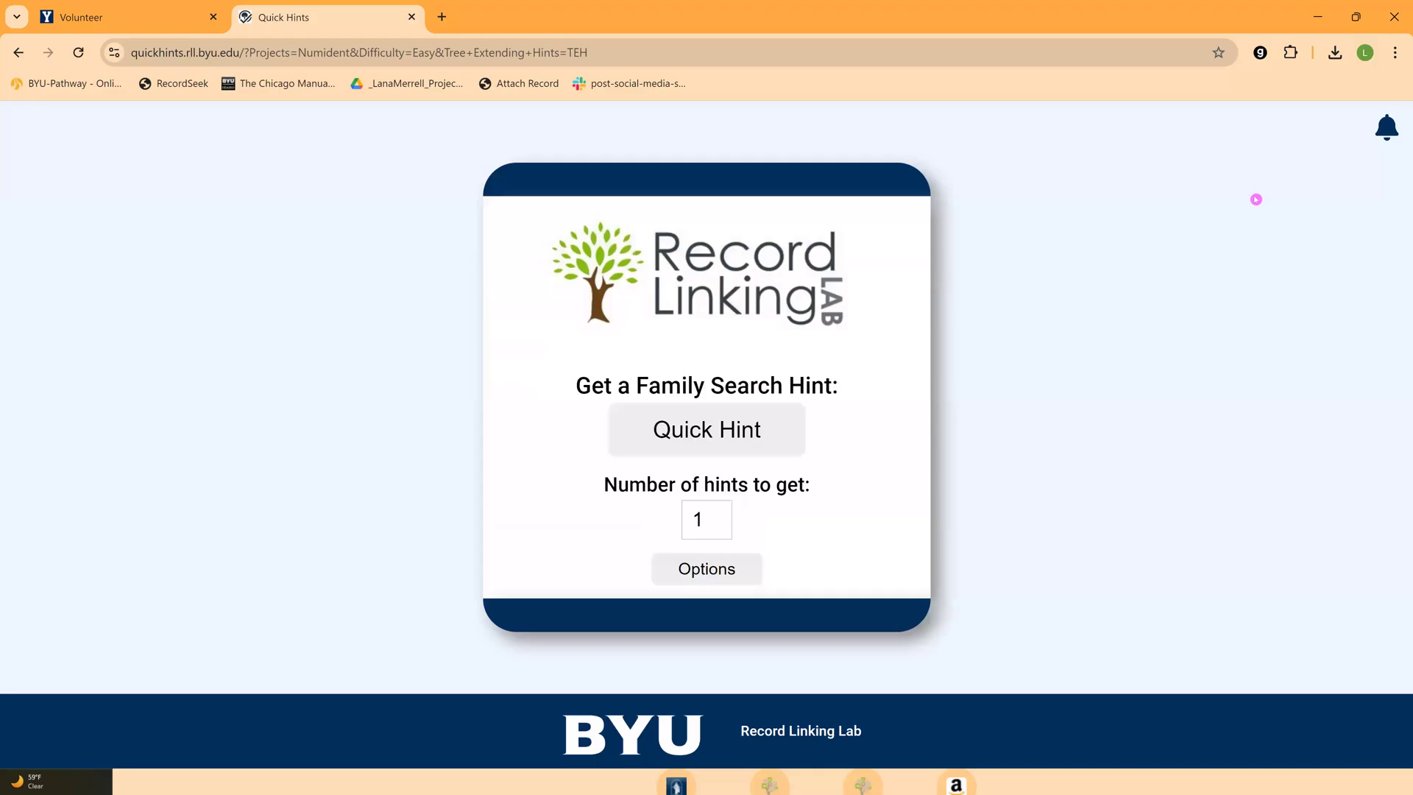
click(693, 438)
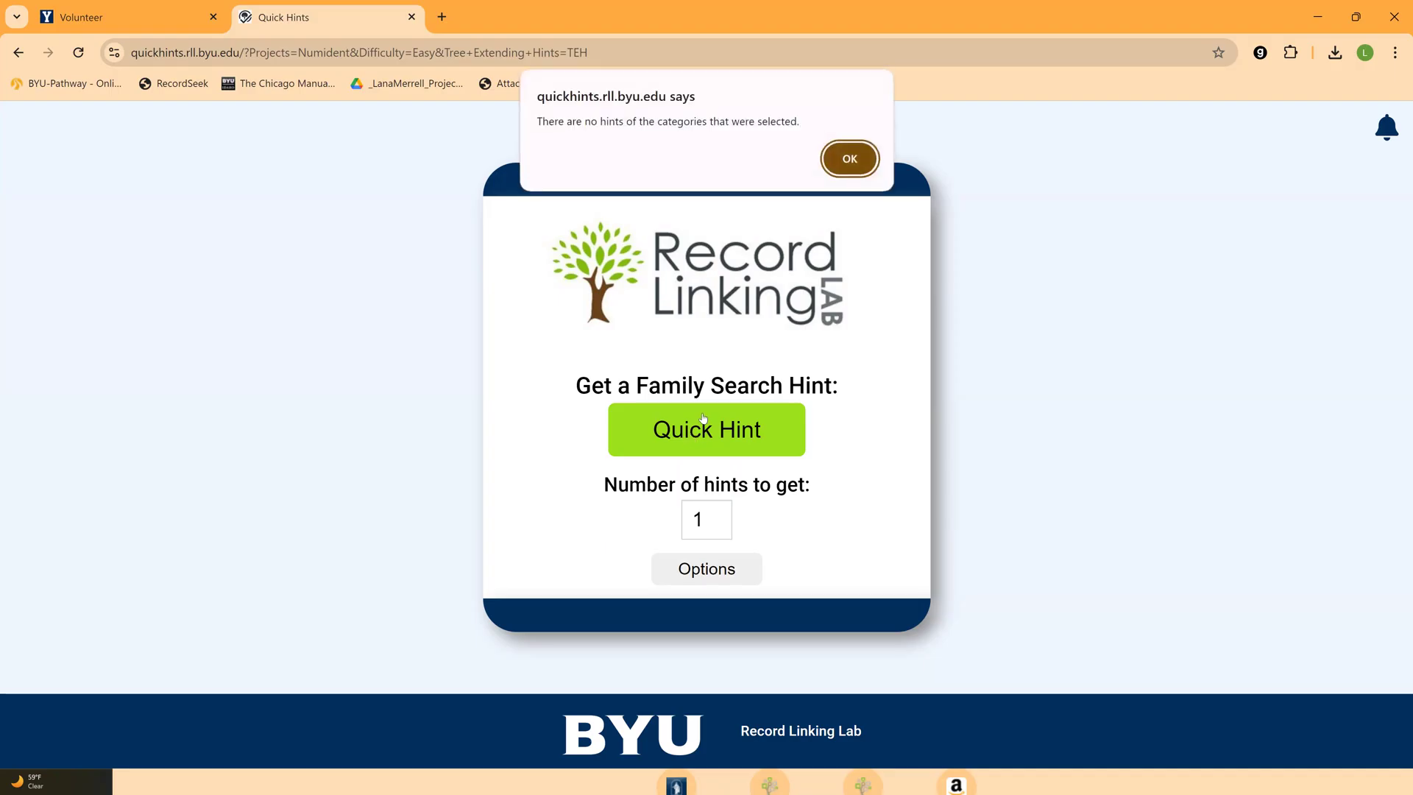
click(847, 160)
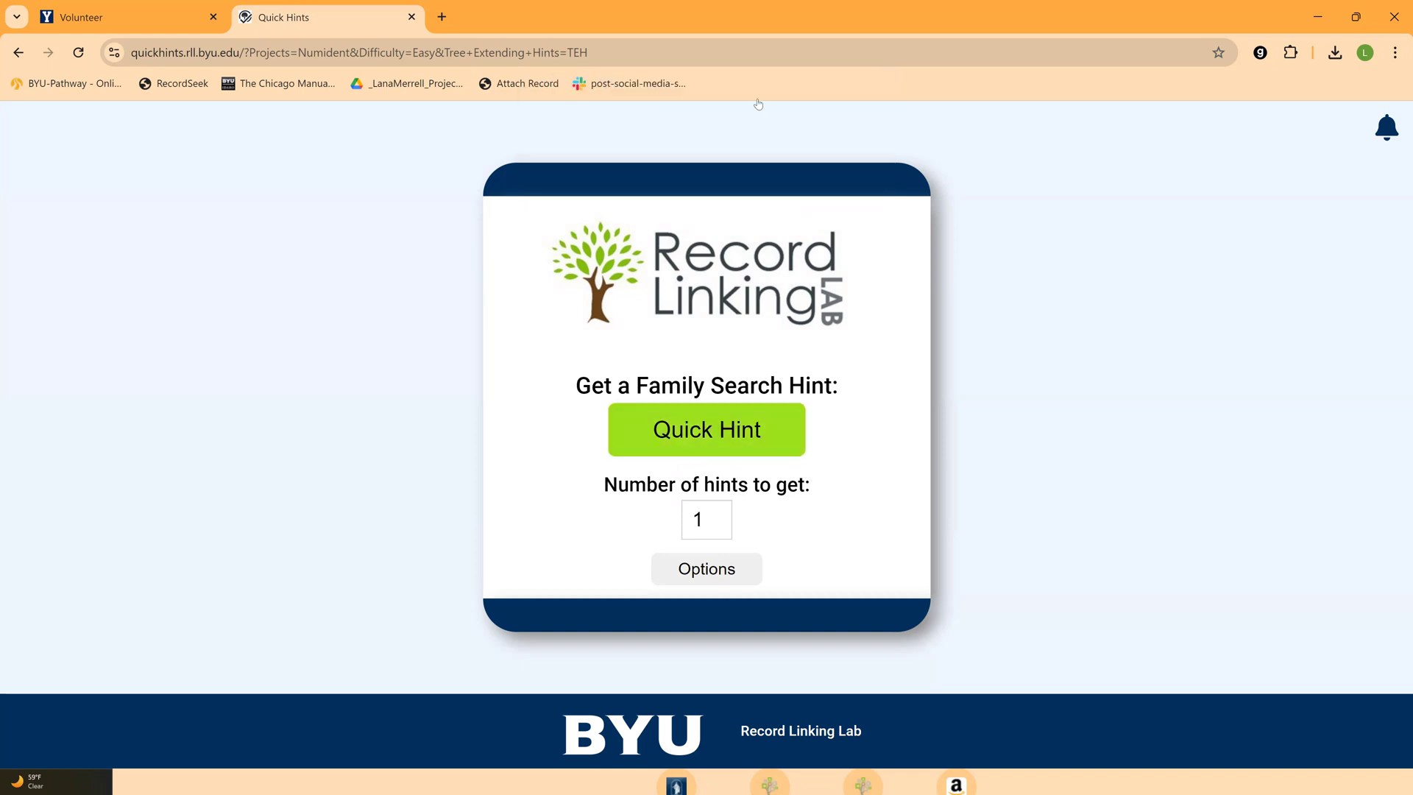
Step: Add the Five Star and Easy projects to the hint options and try to get a quick hint again
click(708, 569)
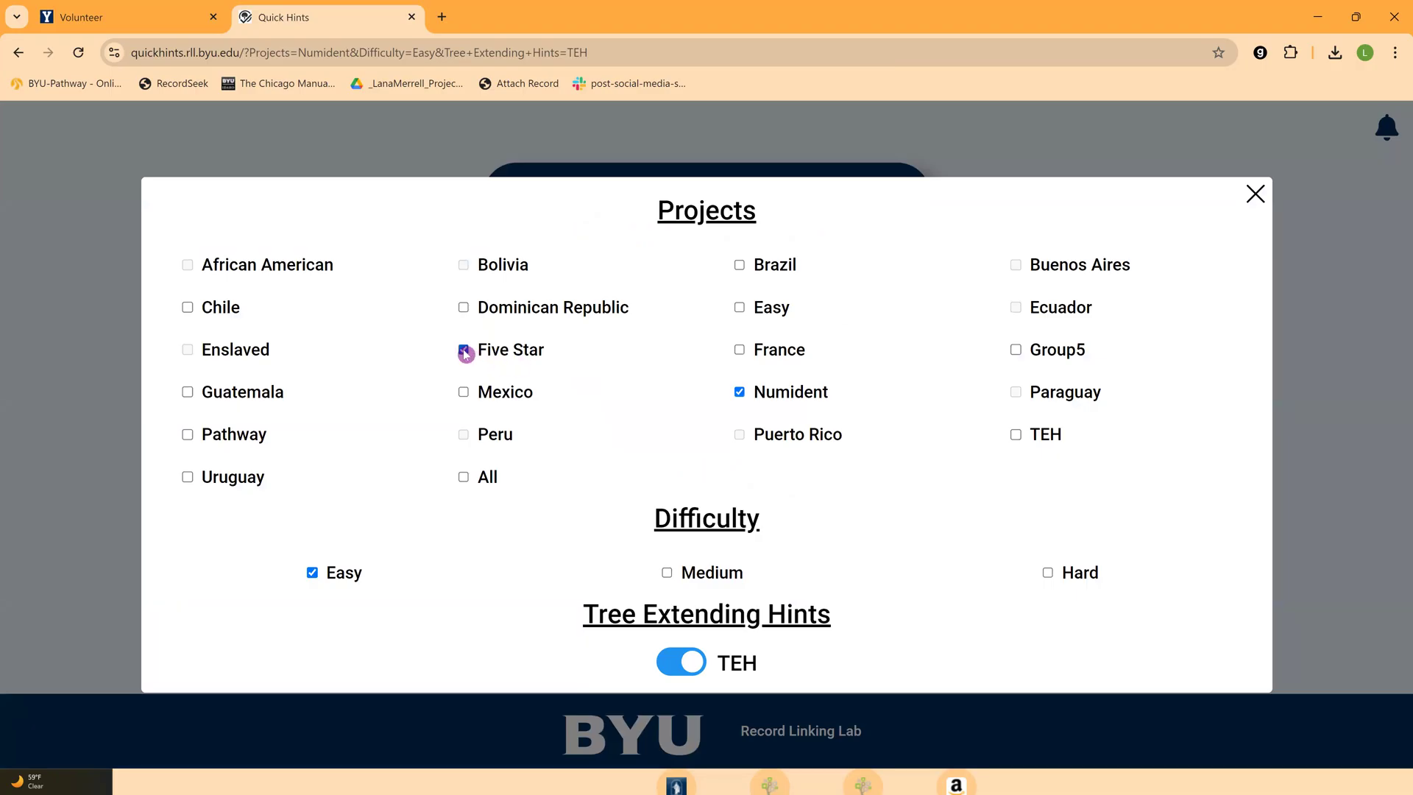
click(742, 310)
click(1254, 194)
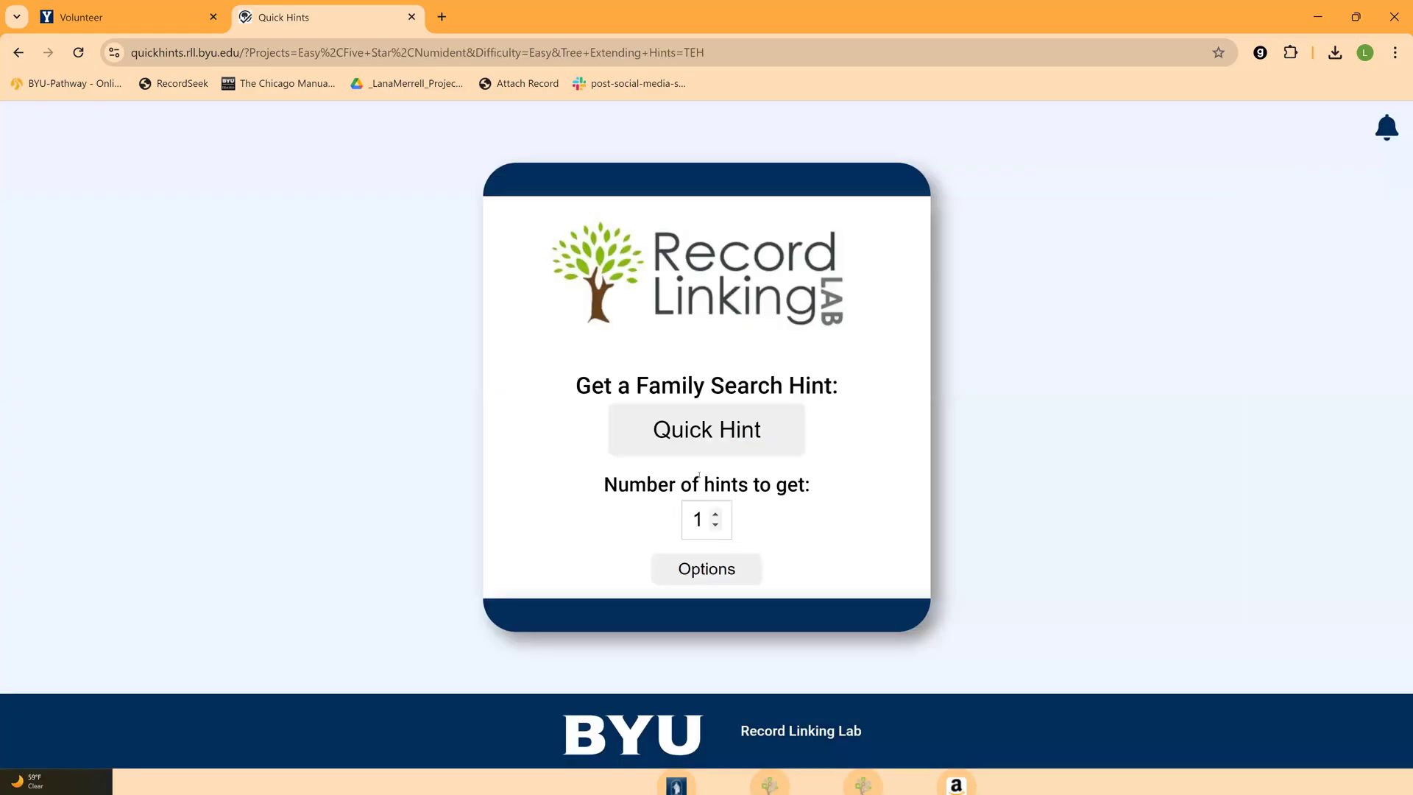
click(695, 436)
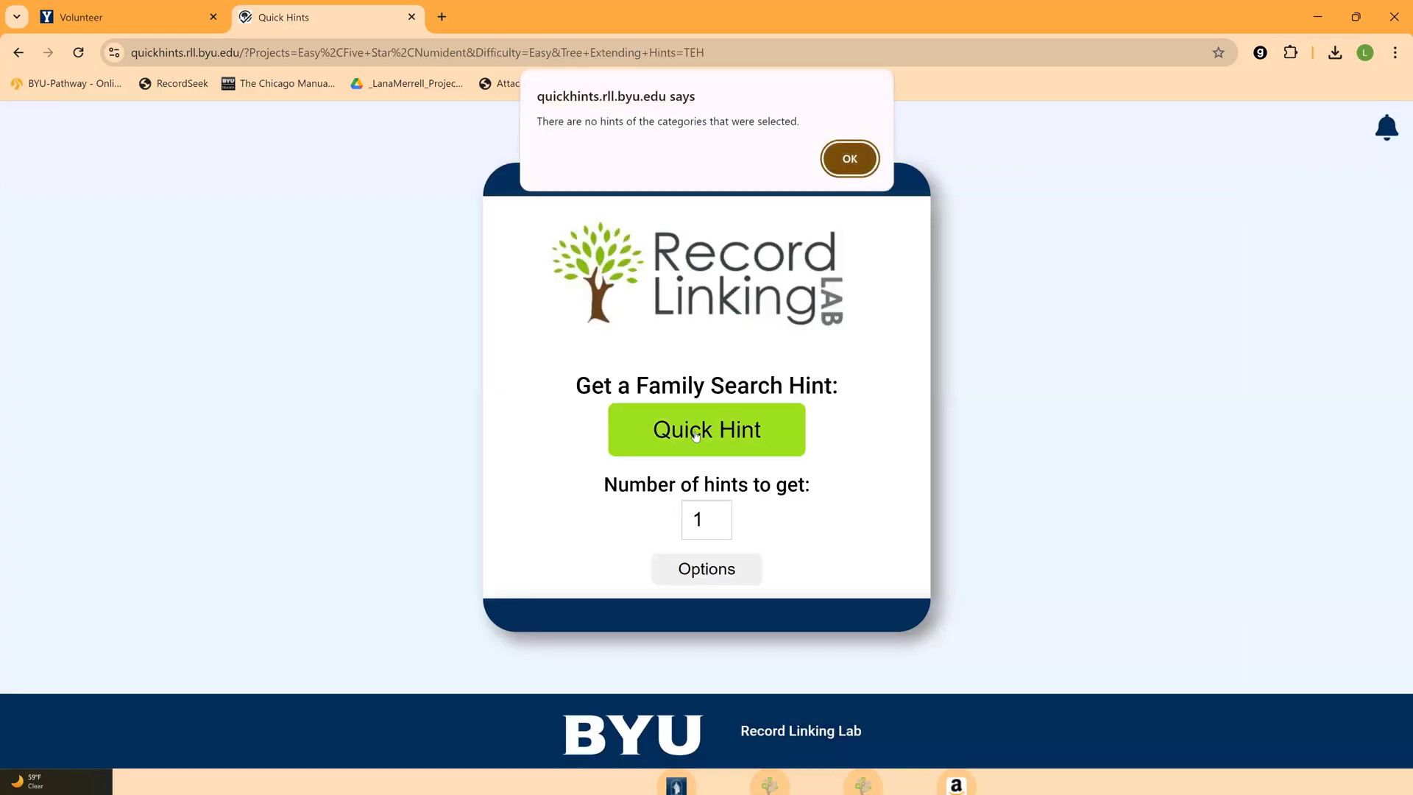
click(850, 159)
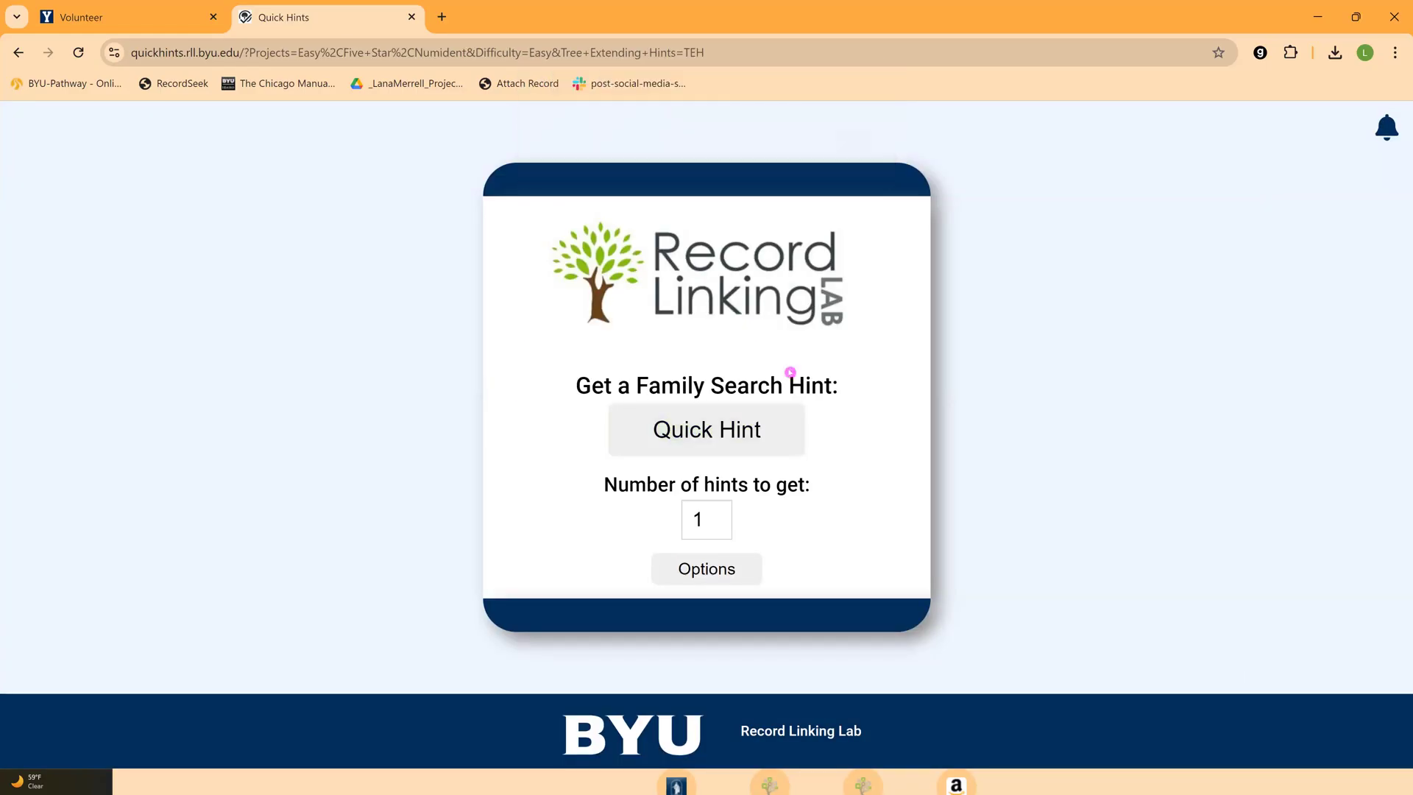
Step: Select all projects in the hint options and request one quick hint
click(707, 579)
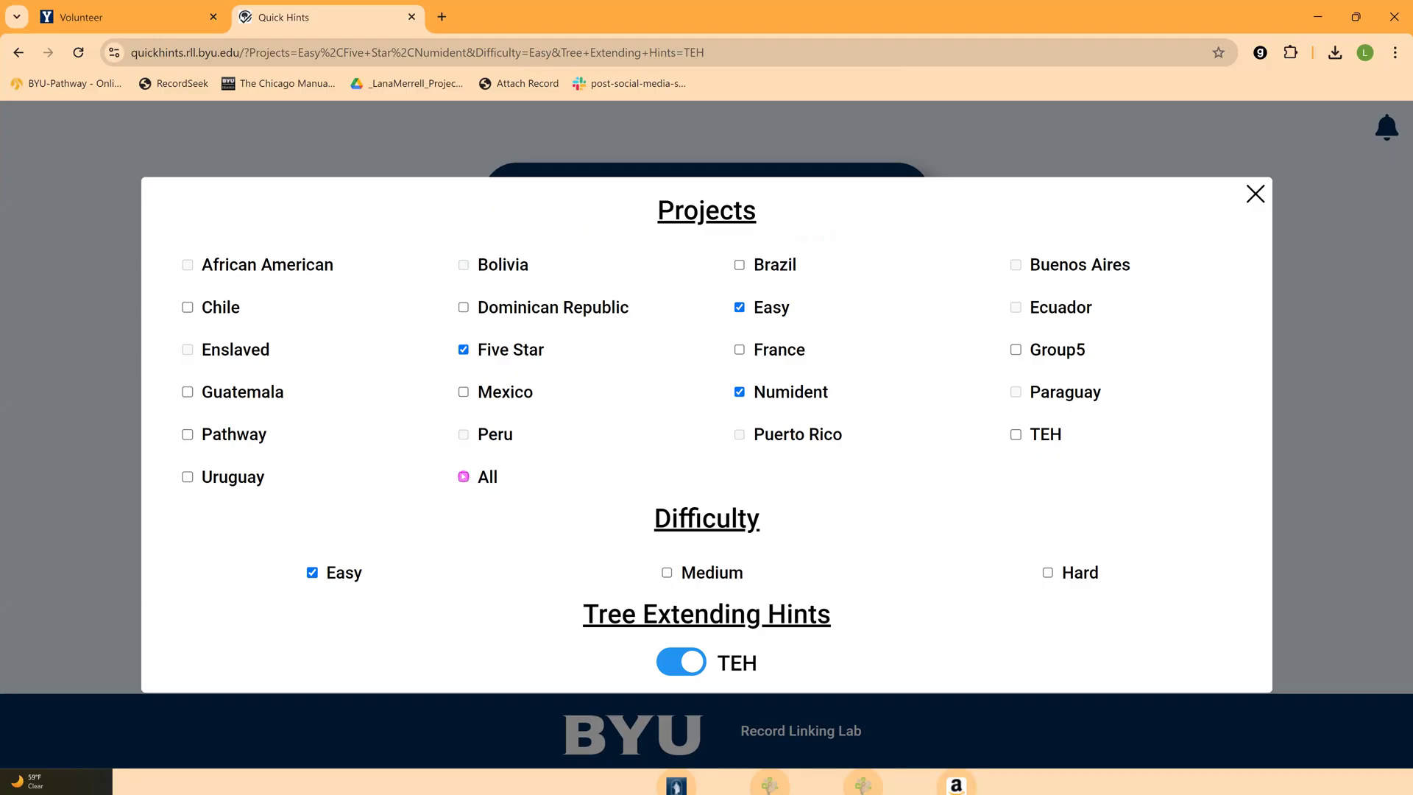
click(463, 477)
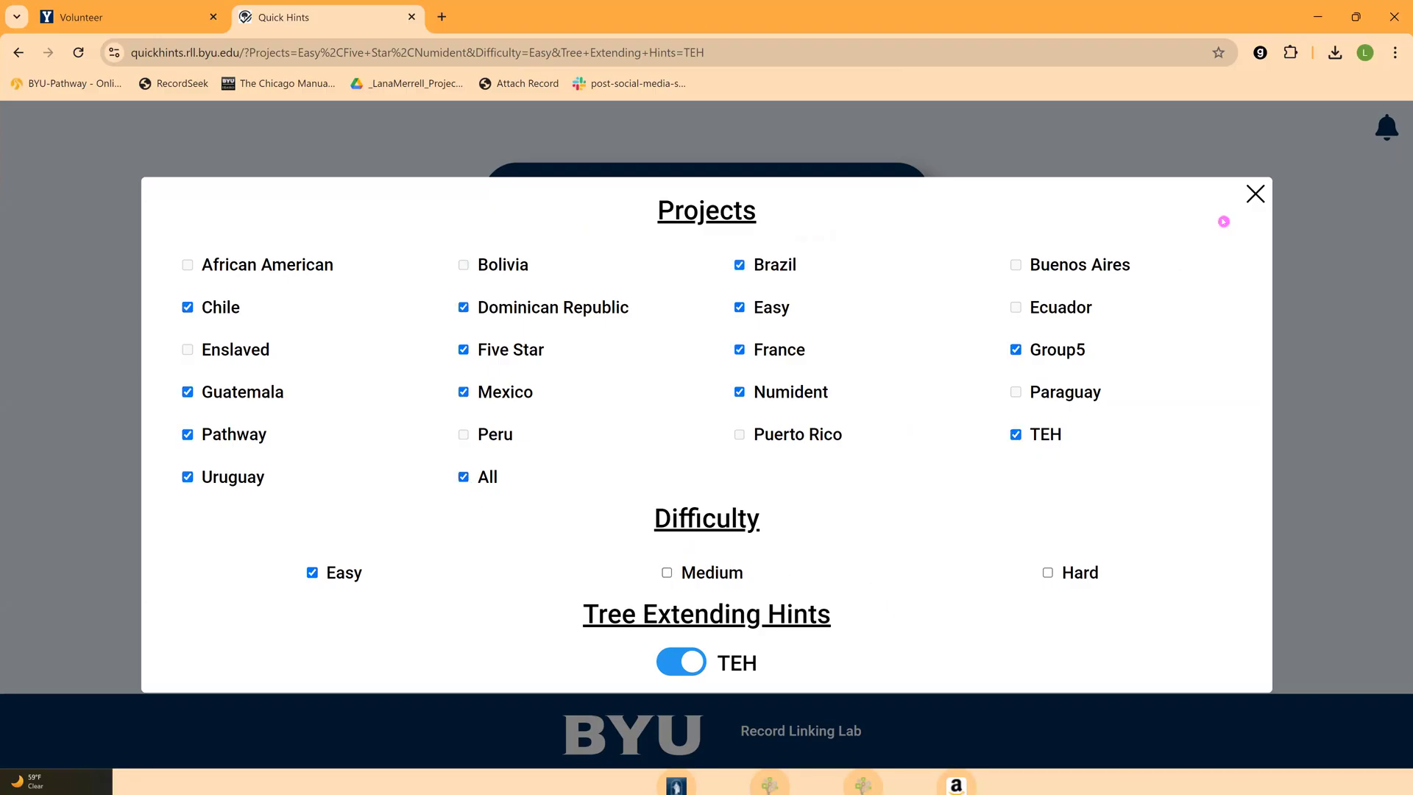
click(1255, 194)
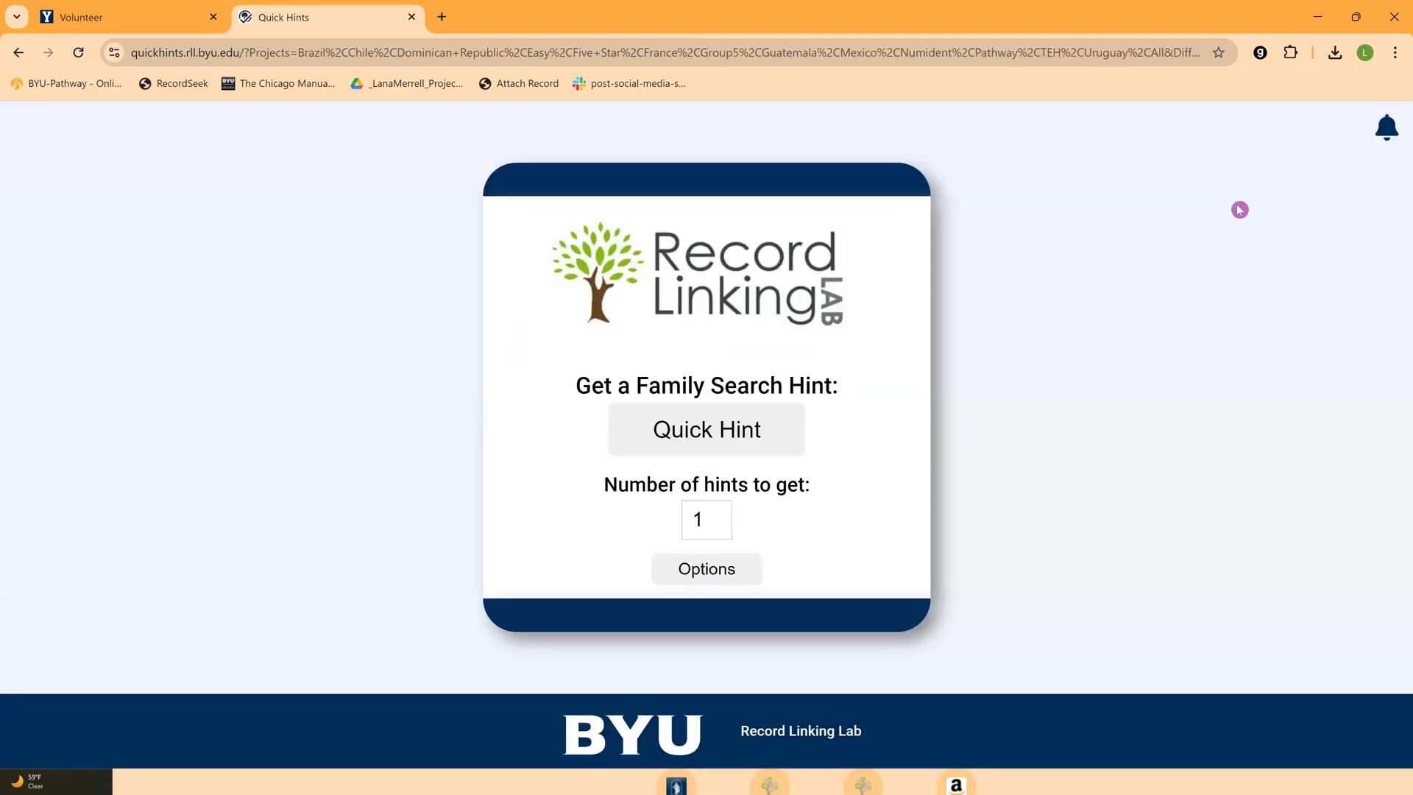
click(750, 435)
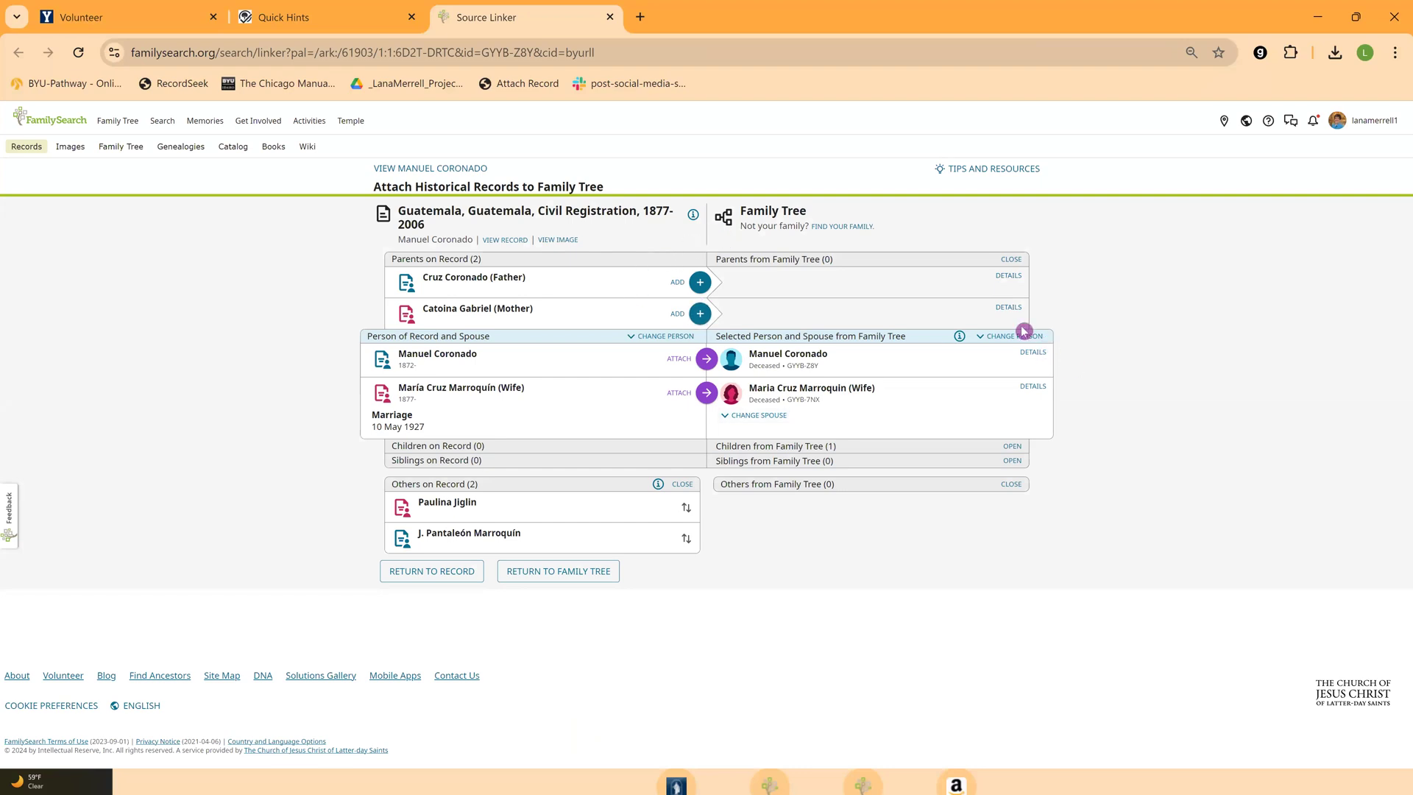
Step: Expand the details of both parents, the main person and the wife to compare the record with the Family Tree
click(1010, 276)
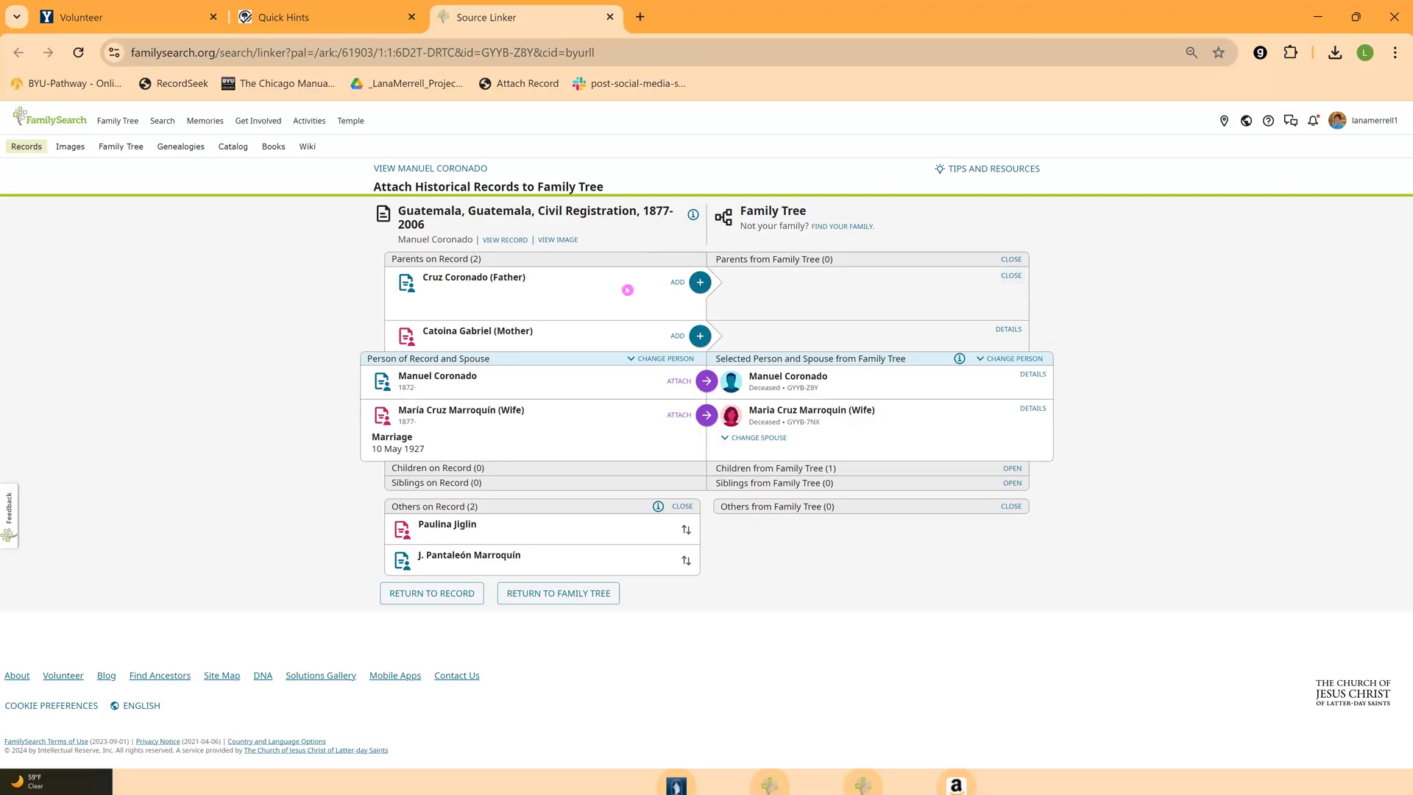
click(1006, 330)
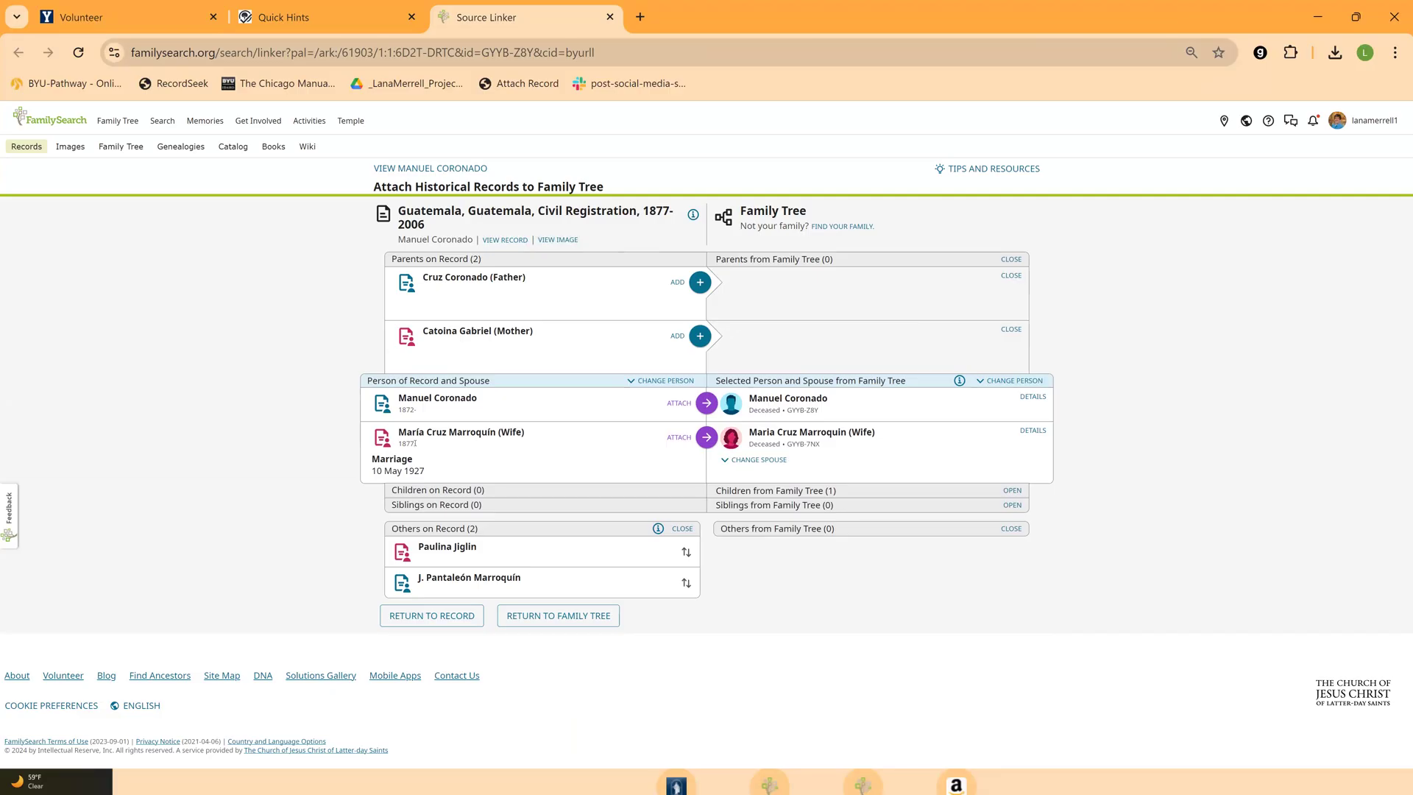
click(1033, 397)
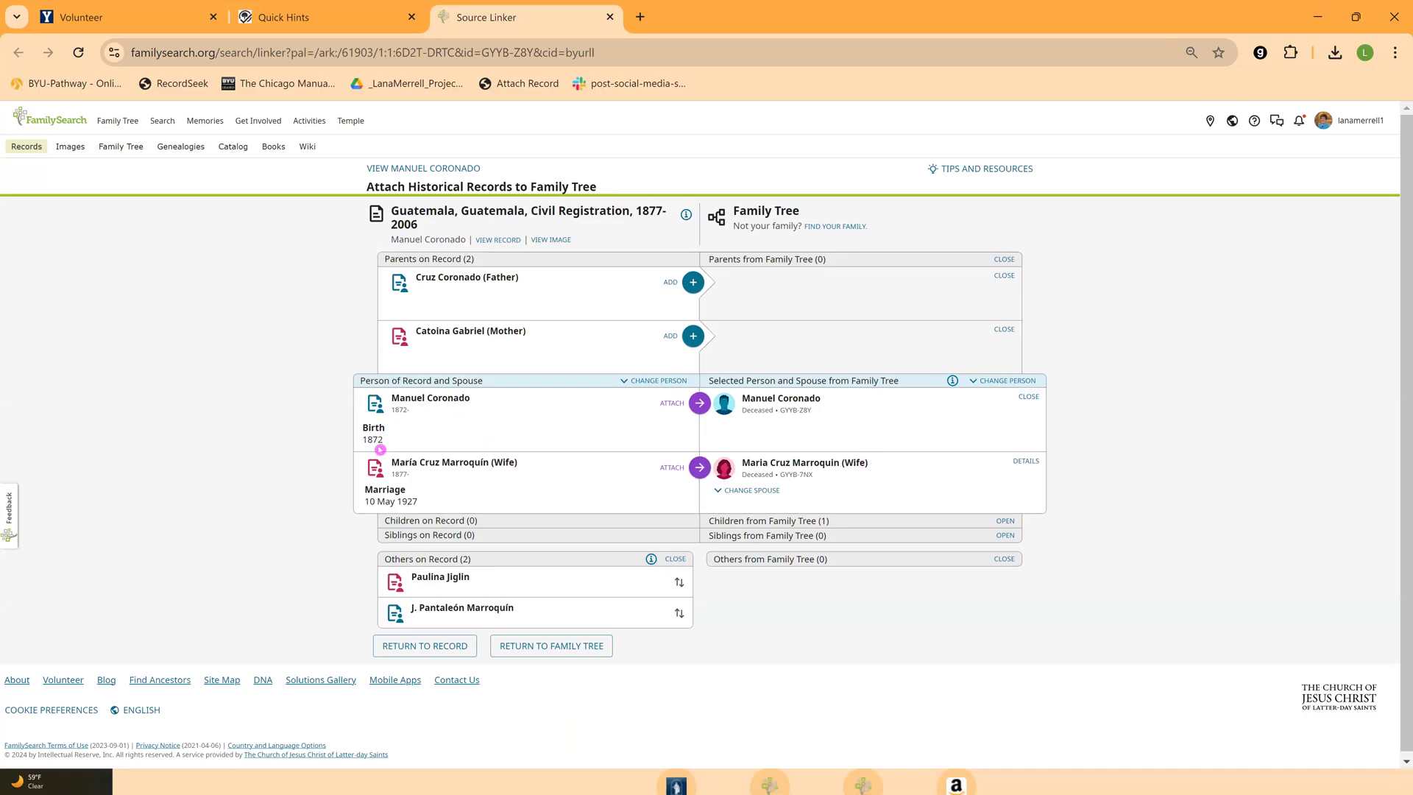
click(1013, 457)
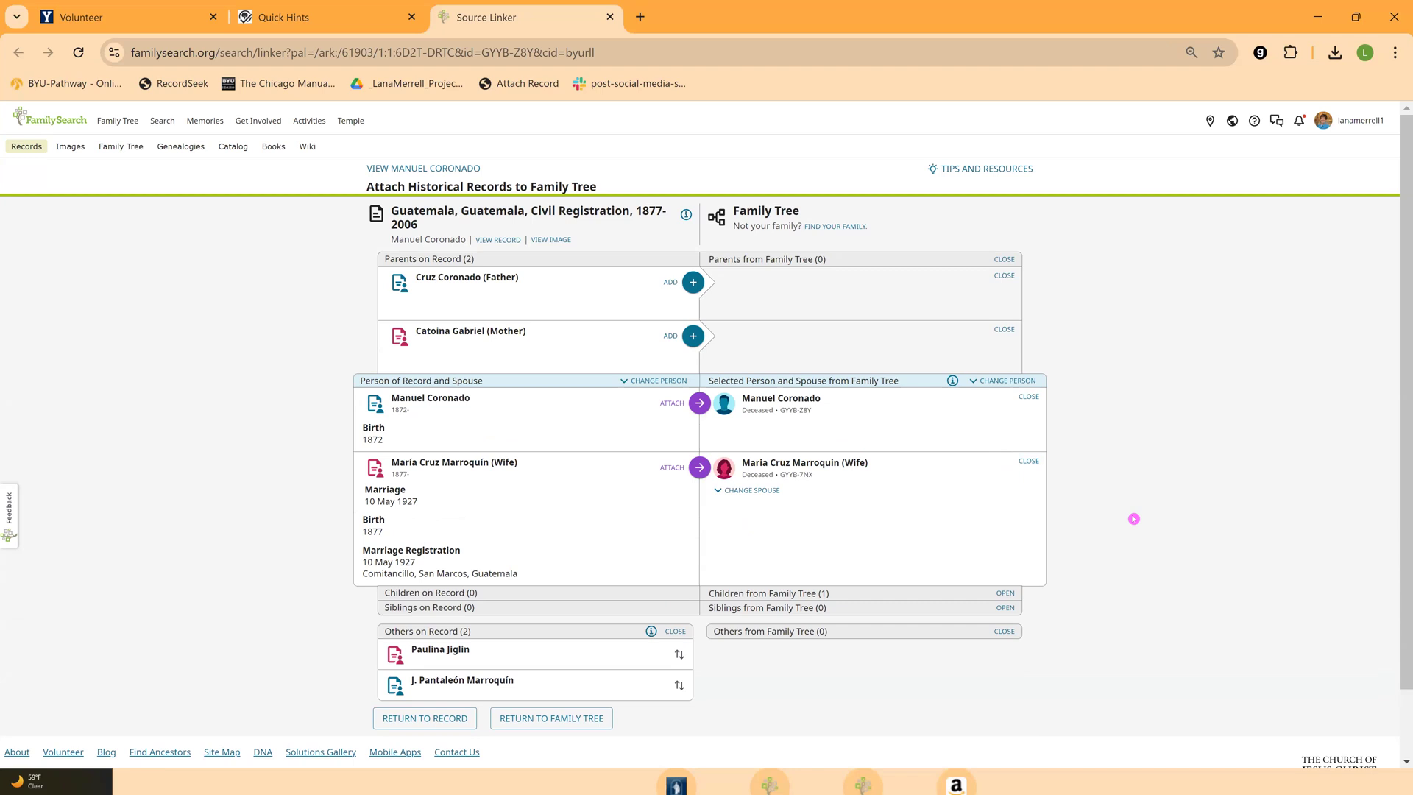
scroll(1134, 519, down, 1)
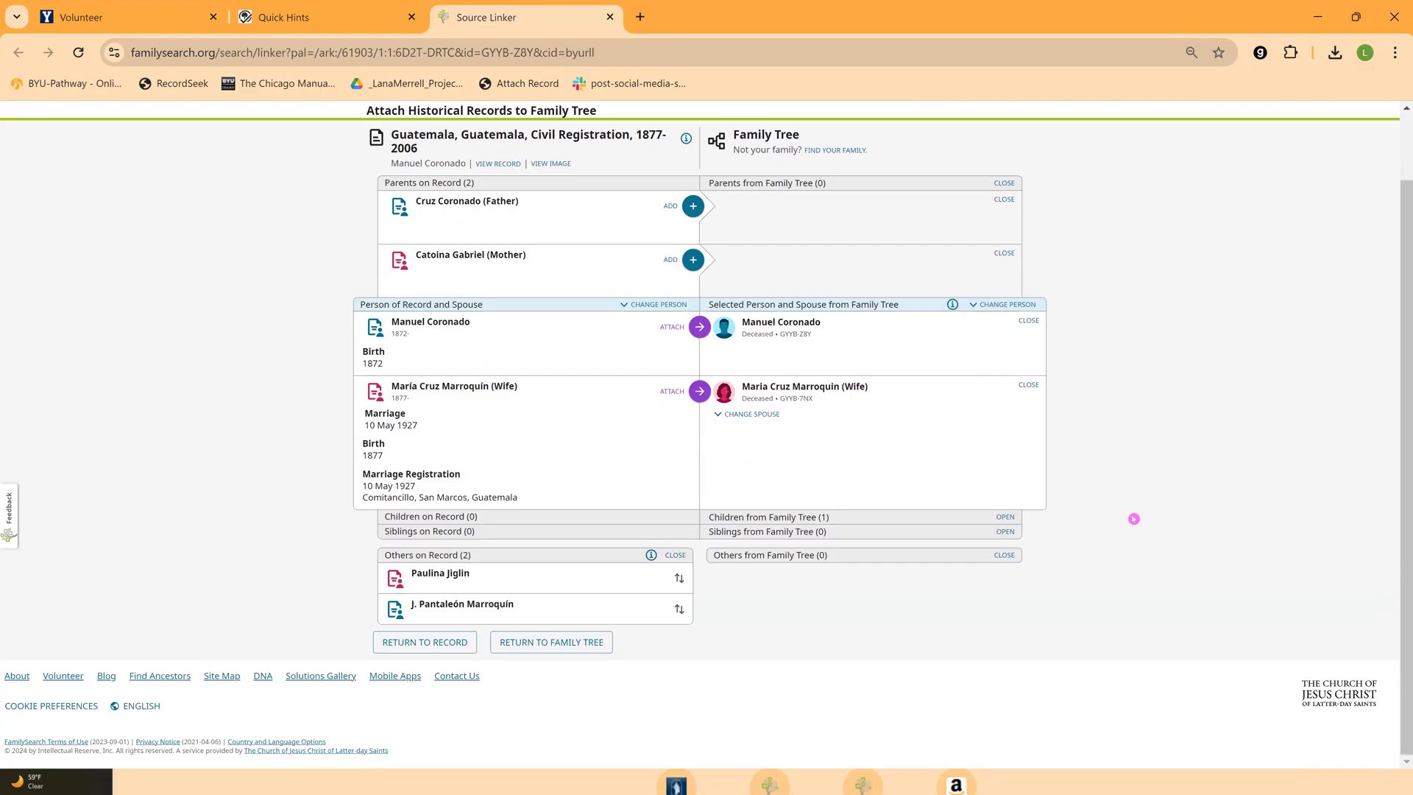
scroll(1133, 519, up, 1)
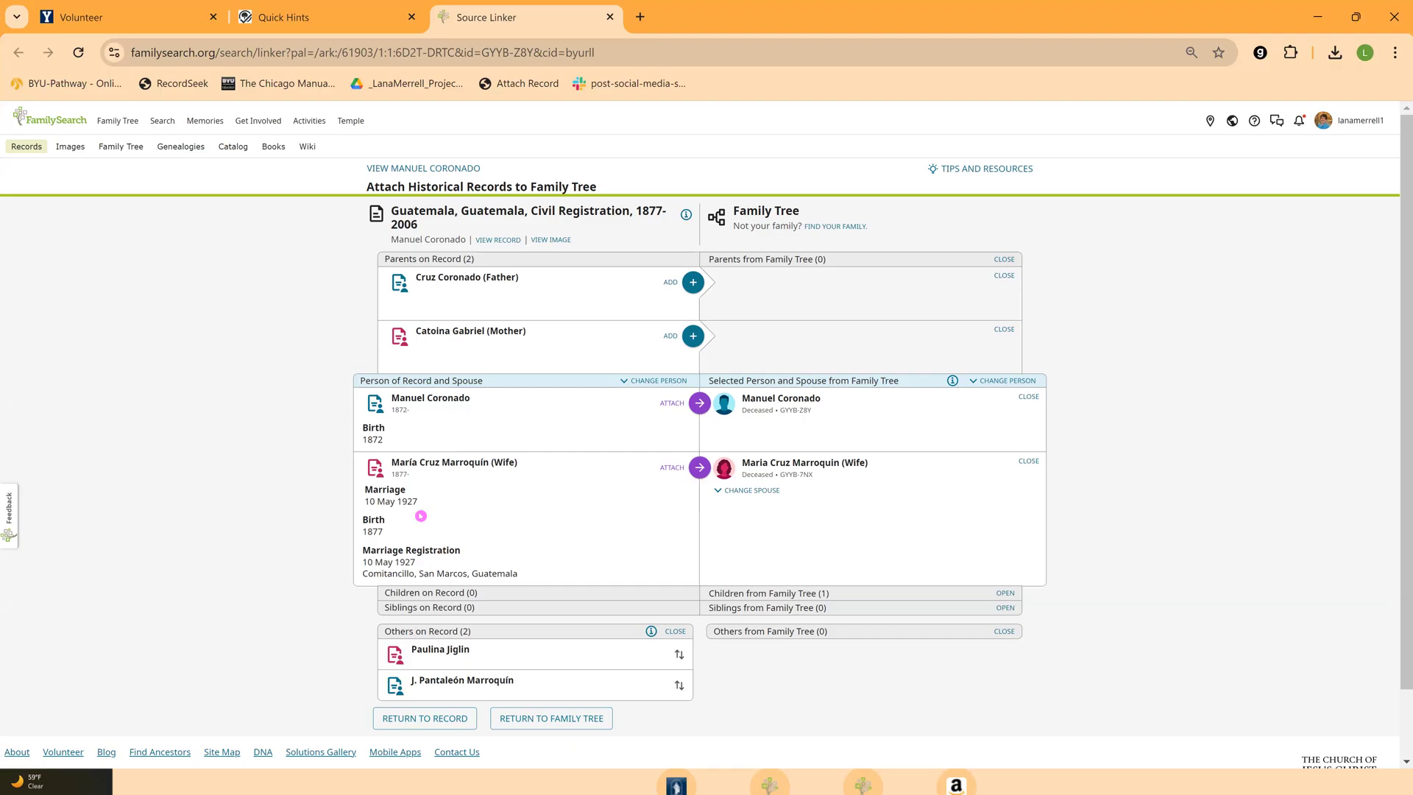
Step: Attach the record to the husband in the Family Tree, carrying over his birth information
click(700, 404)
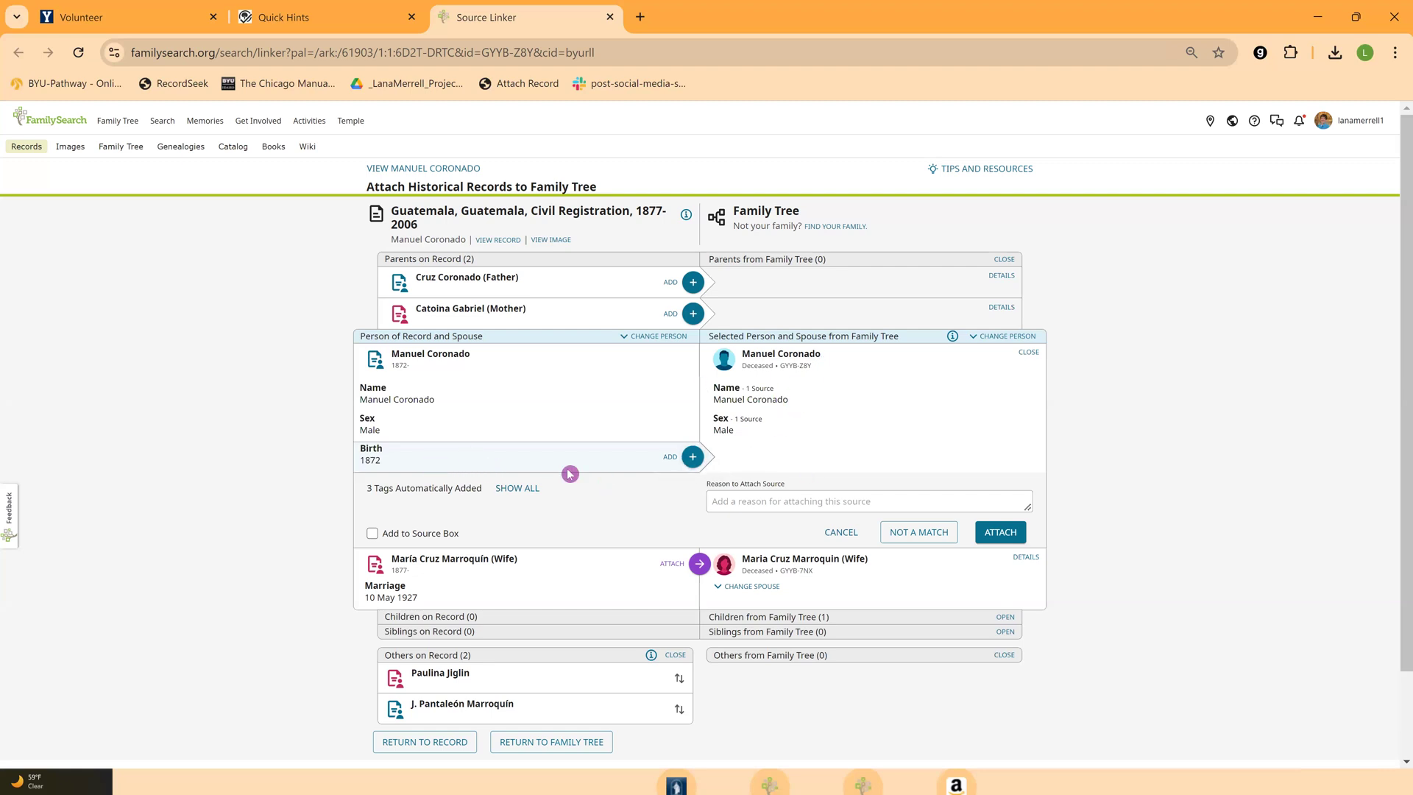
click(692, 458)
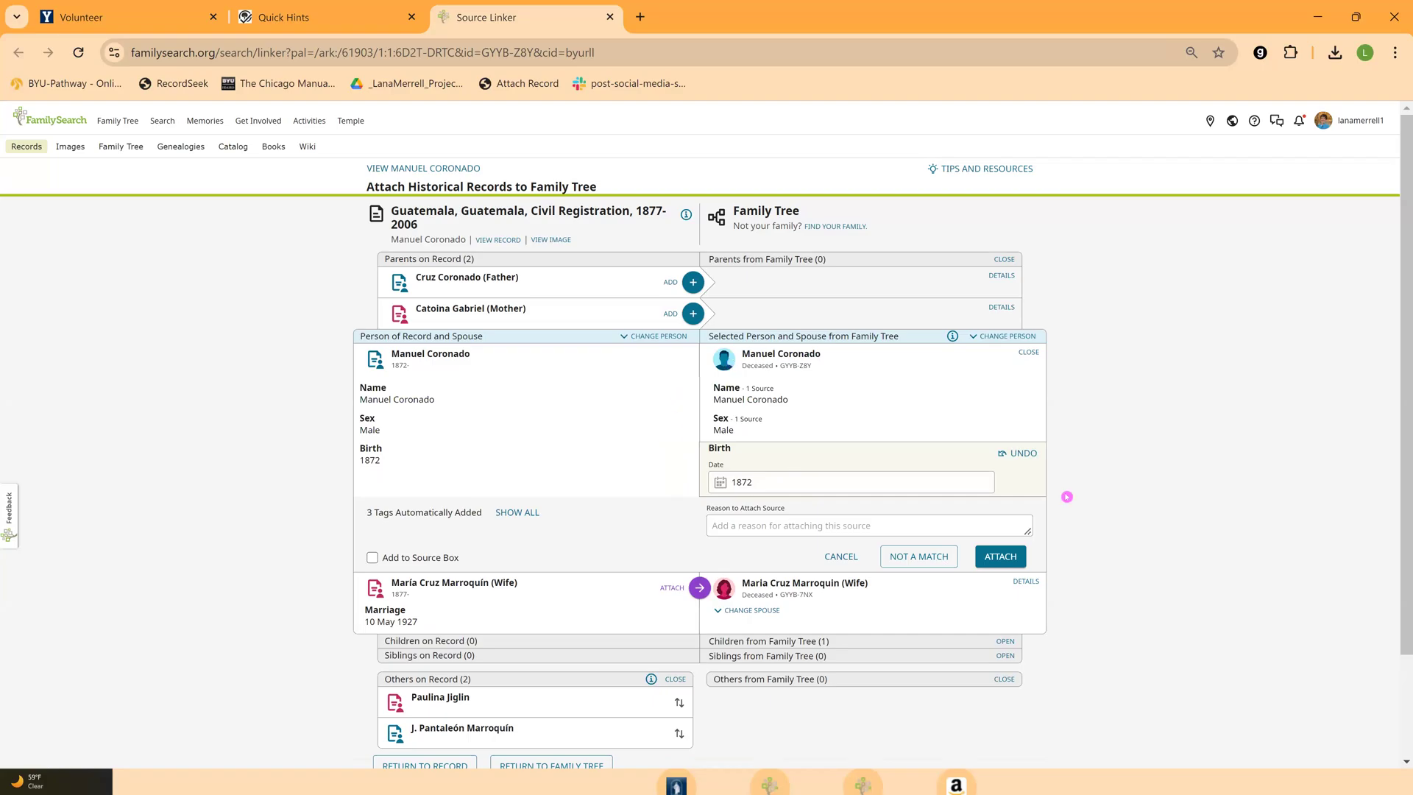
click(998, 558)
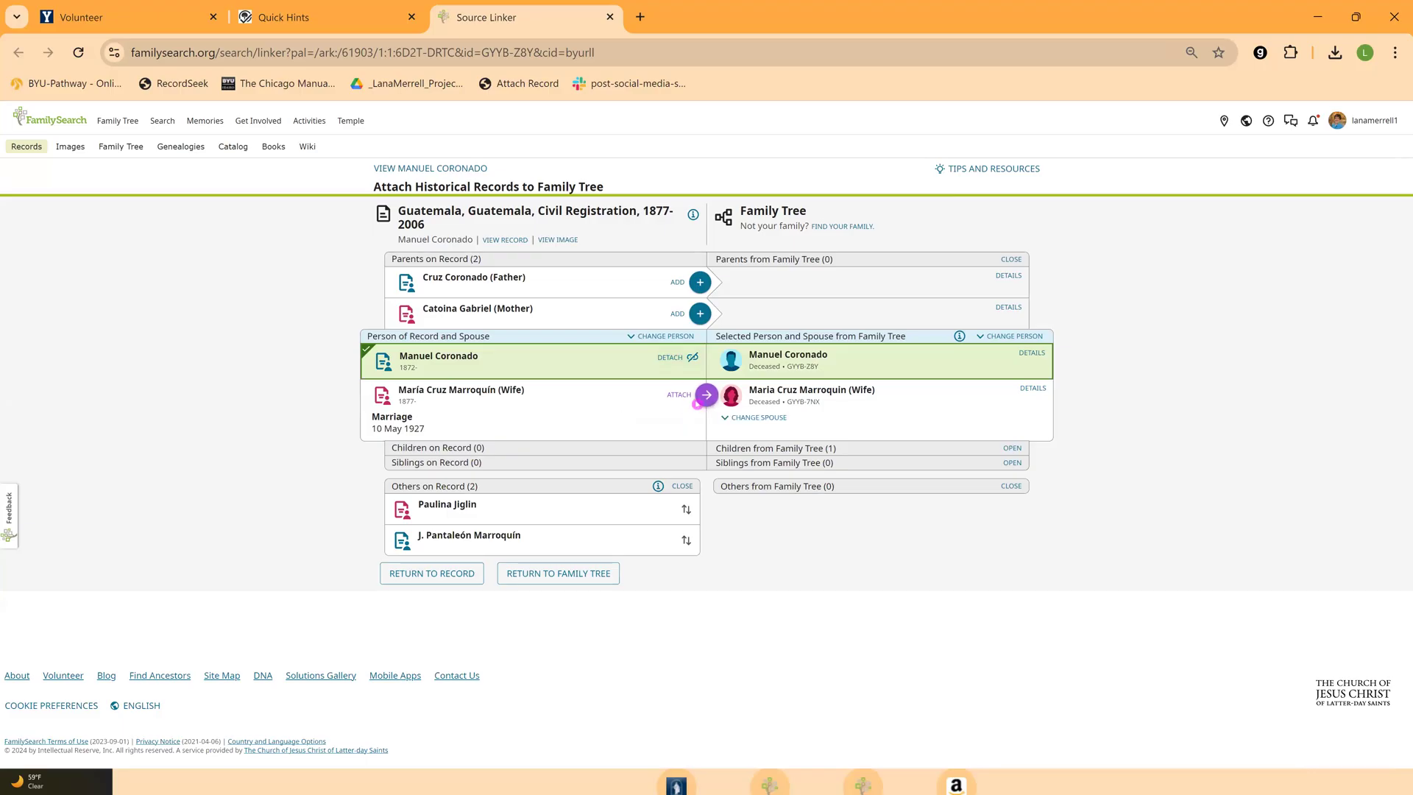
Step: Attach the record to the wife, carrying over her birth, the 10 May 1927 marriage and the marriage registration in Comitancillo, San Marcos, Guatemala
click(707, 395)
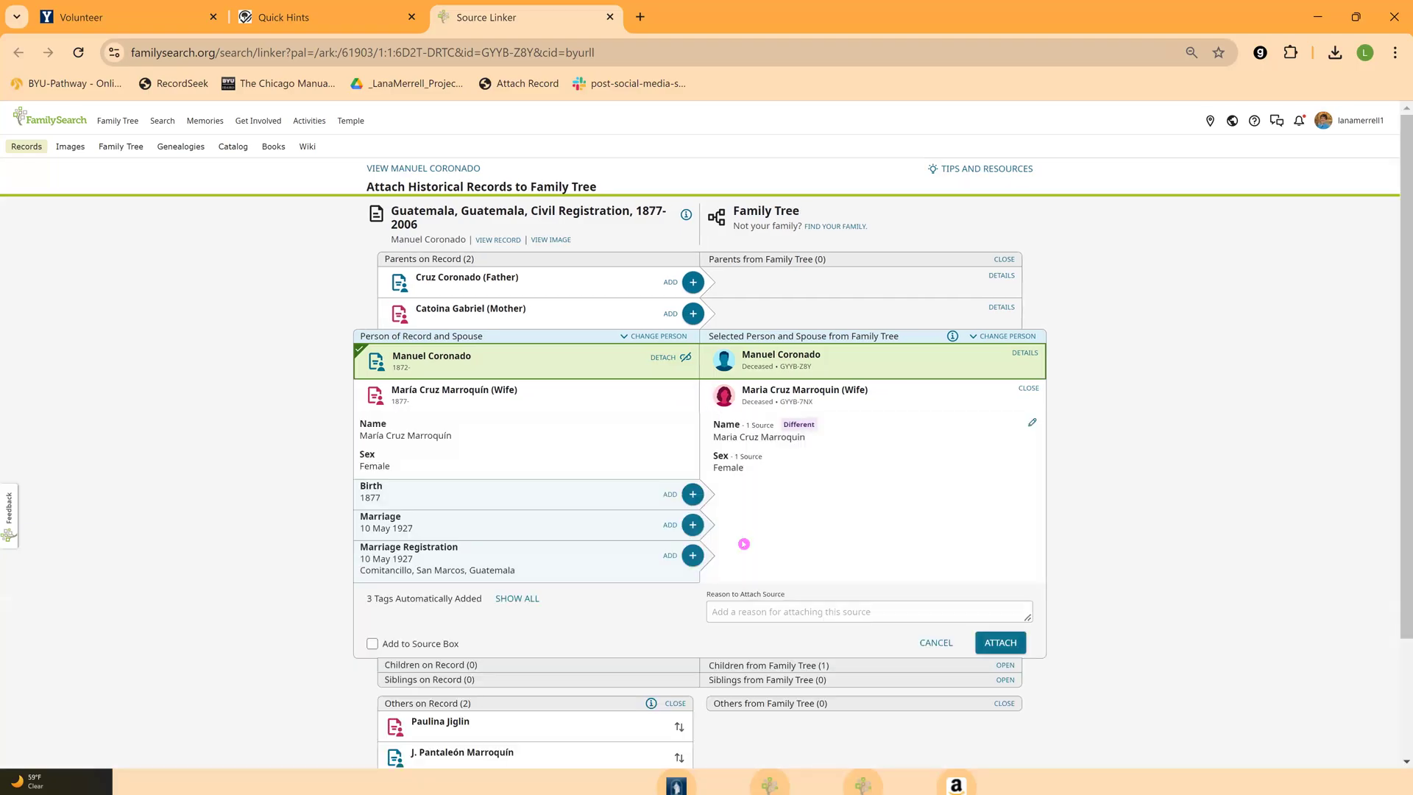
click(693, 494)
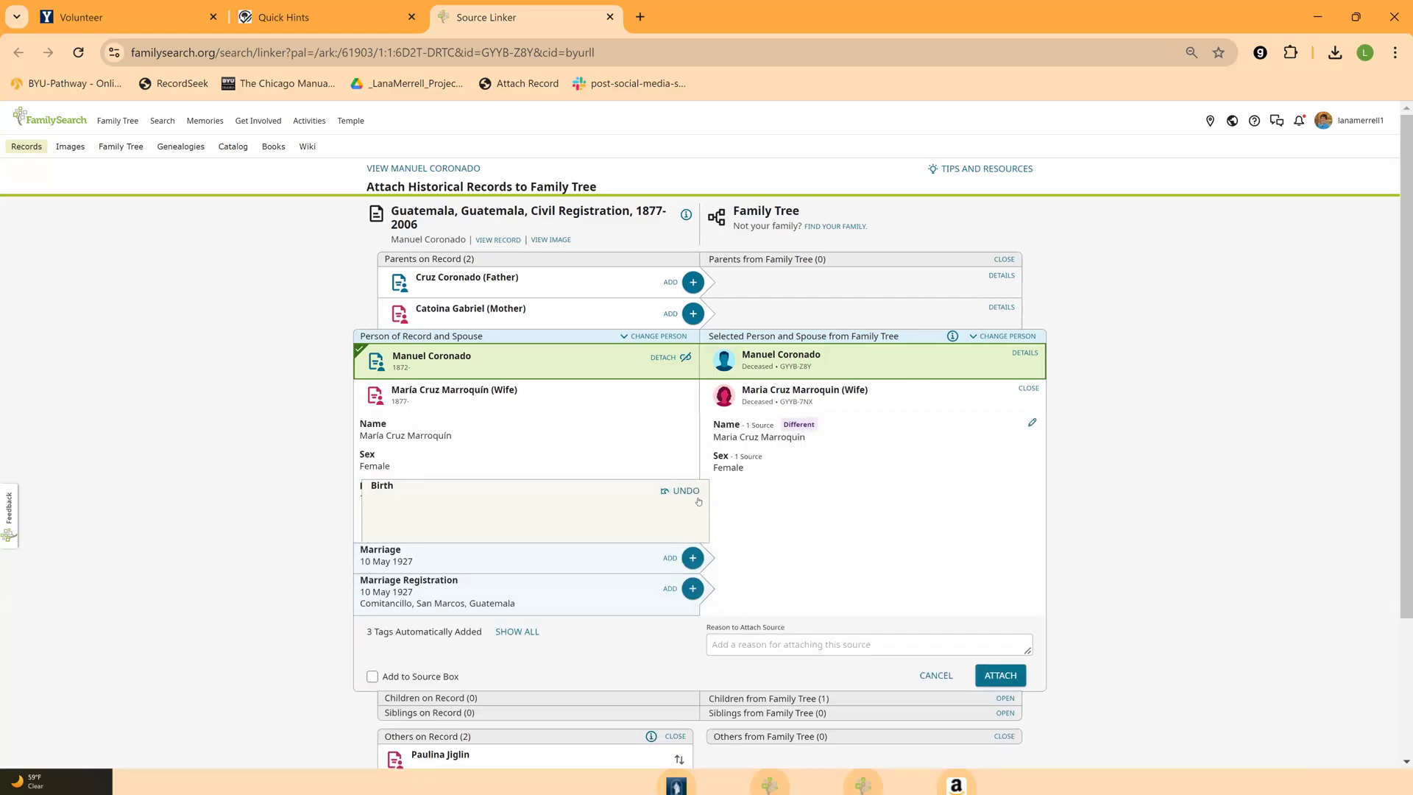
click(692, 549)
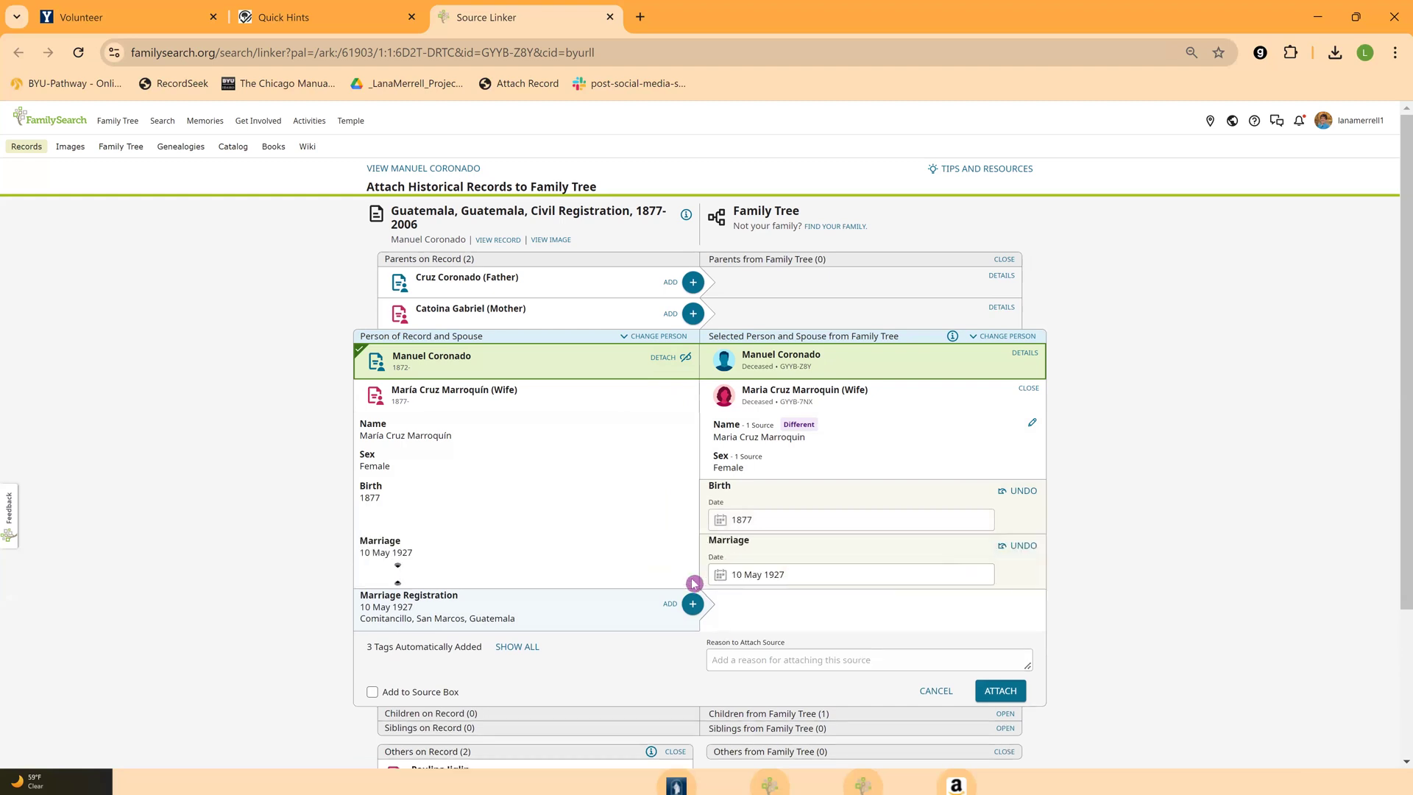
click(692, 604)
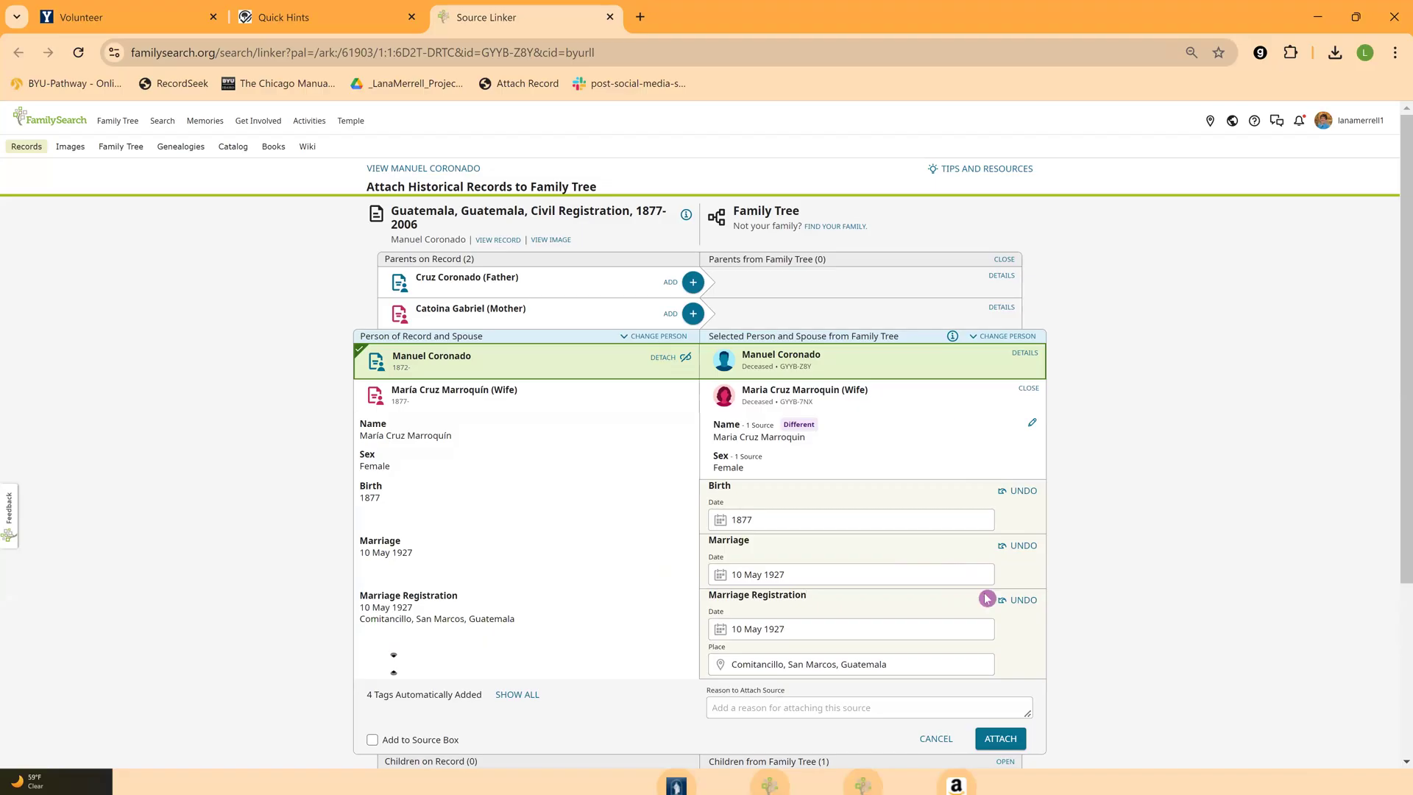
scroll(1035, 687, down, 1)
scroll(1035, 687, down, 2)
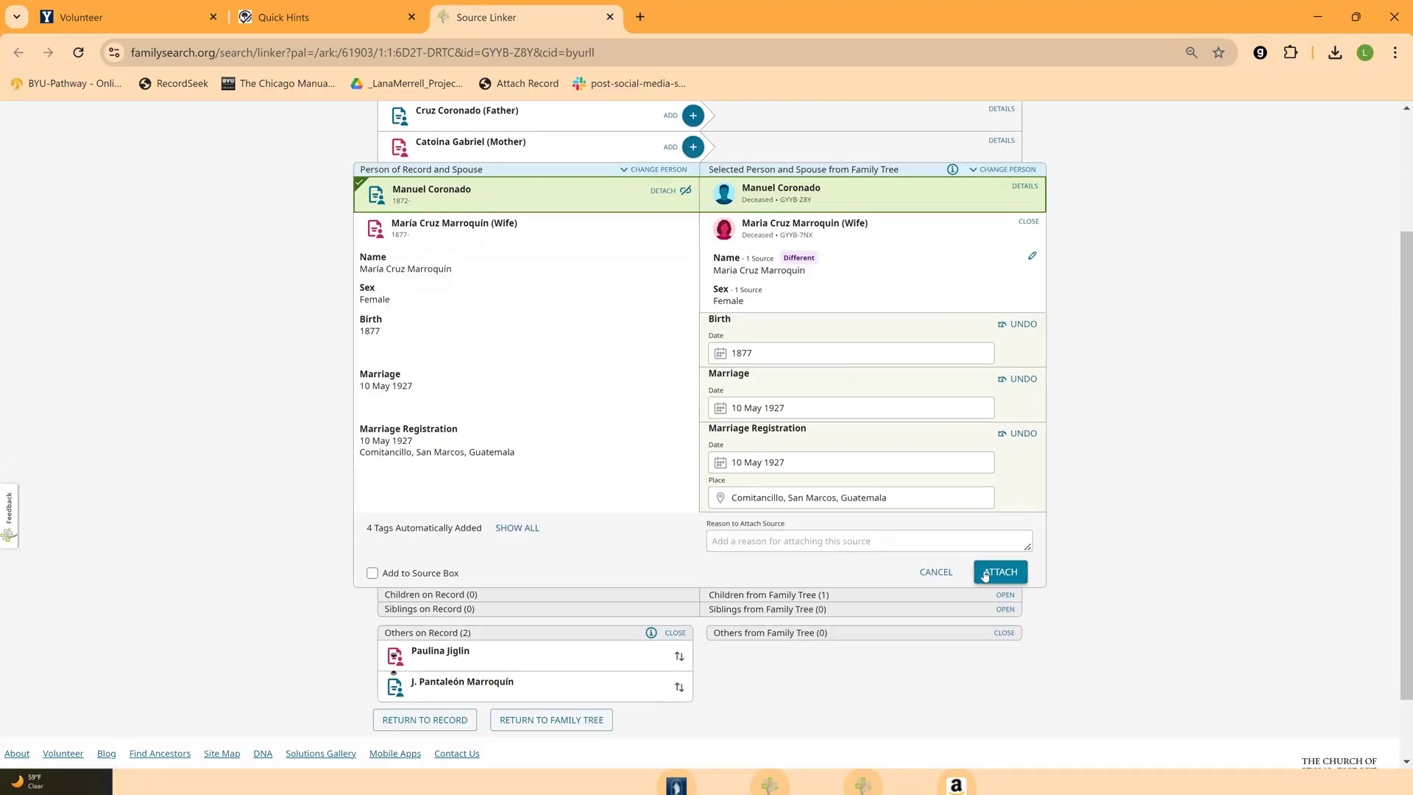
click(1005, 580)
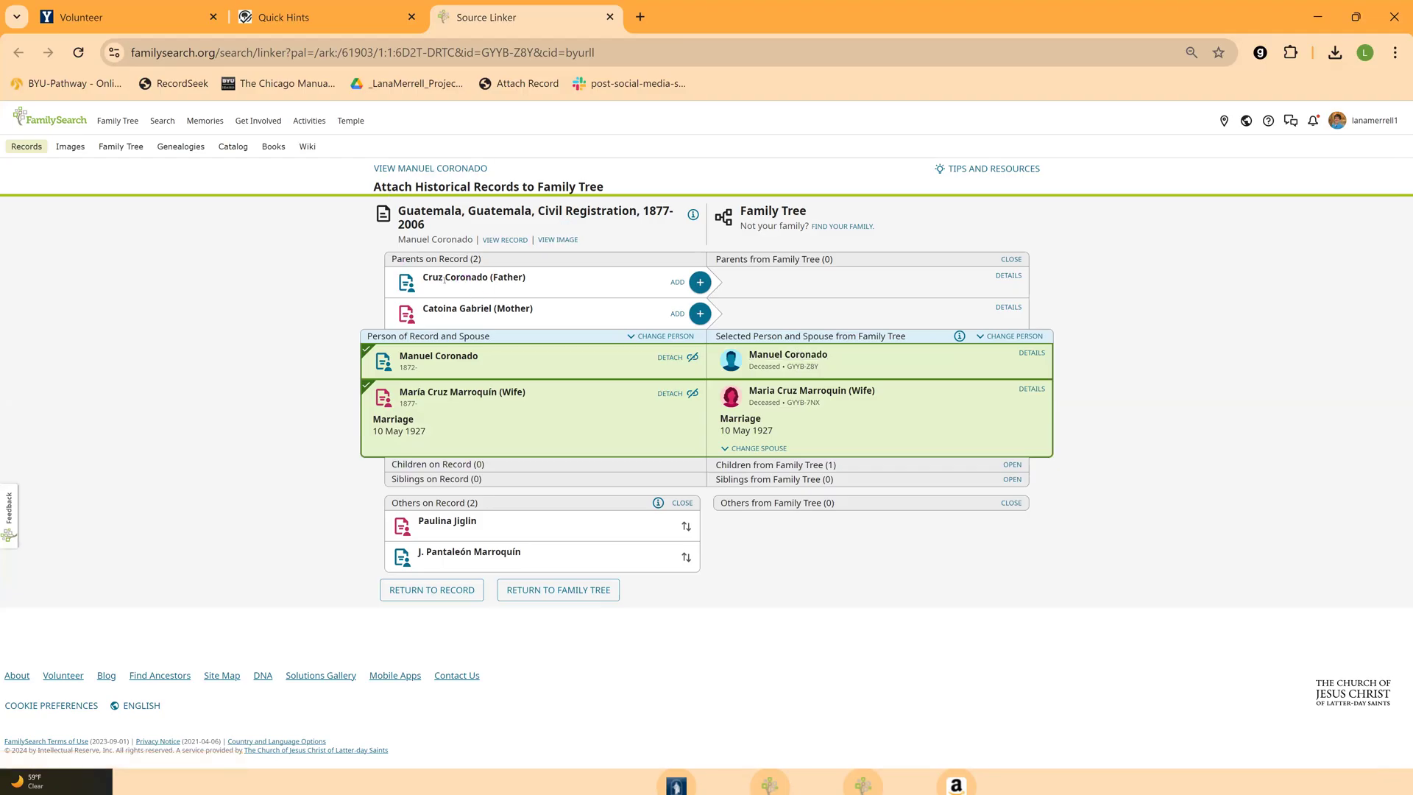
Step: Add the husband's father from the record to the Family Tree as a new deceased male and attach the record to him
click(700, 283)
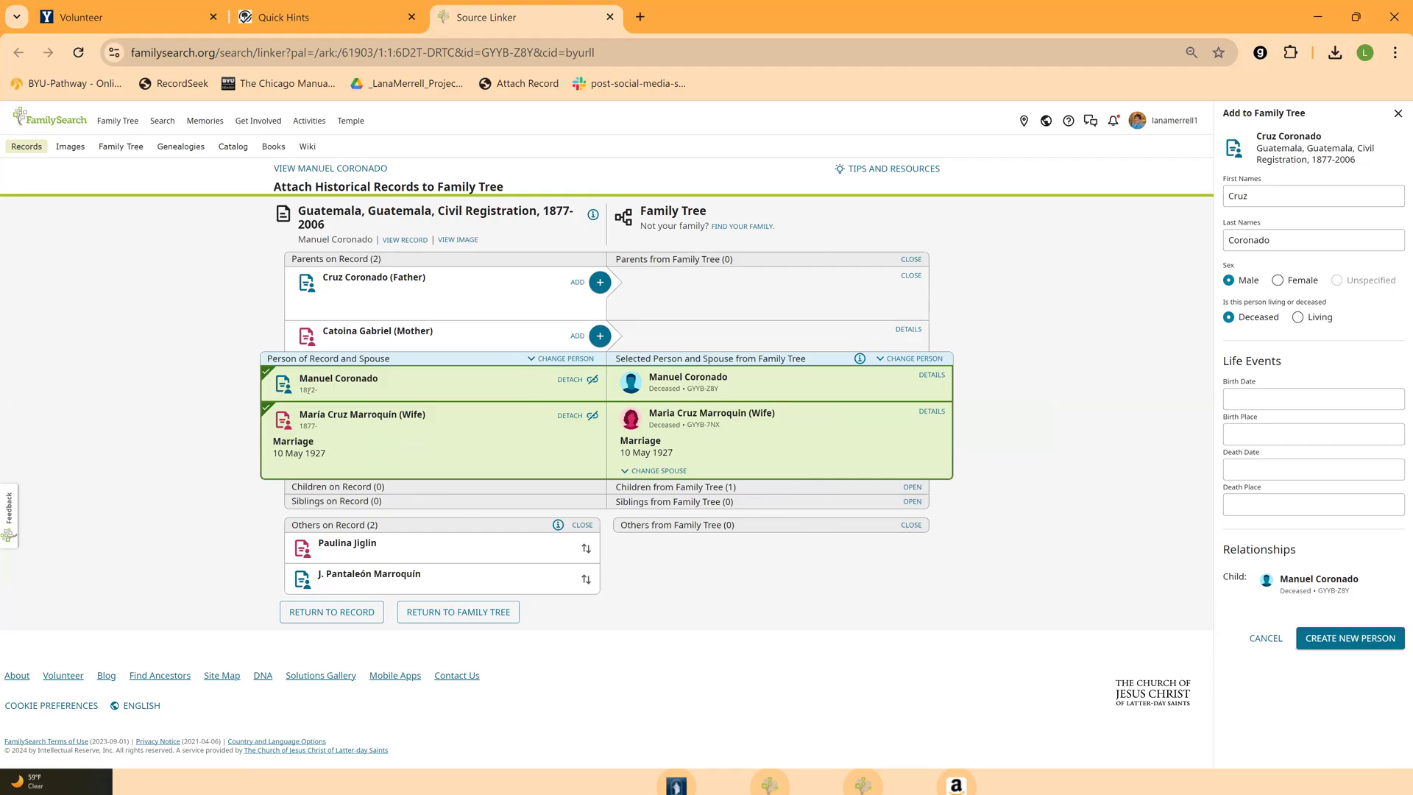
click(315, 397)
click(356, 286)
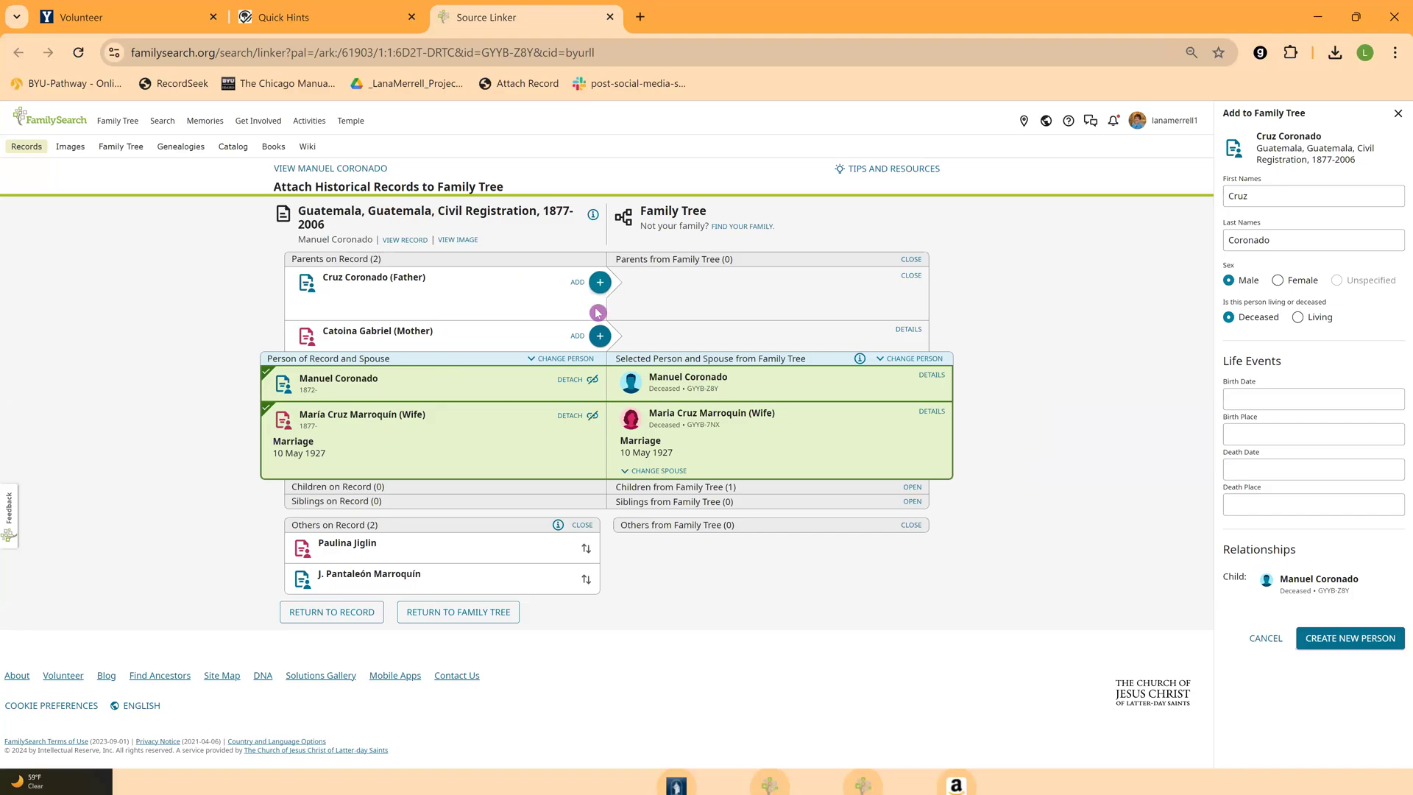
click(617, 273)
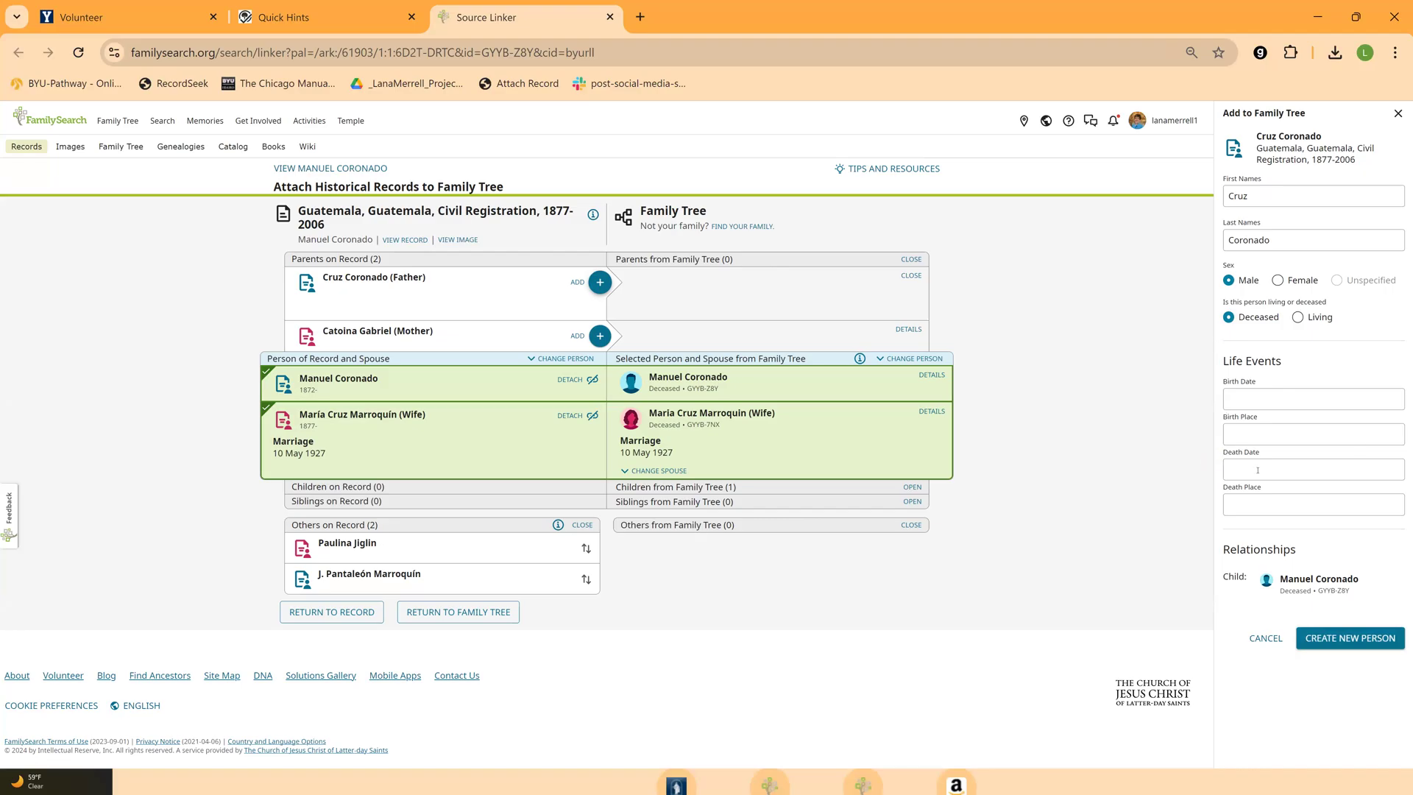
click(1347, 647)
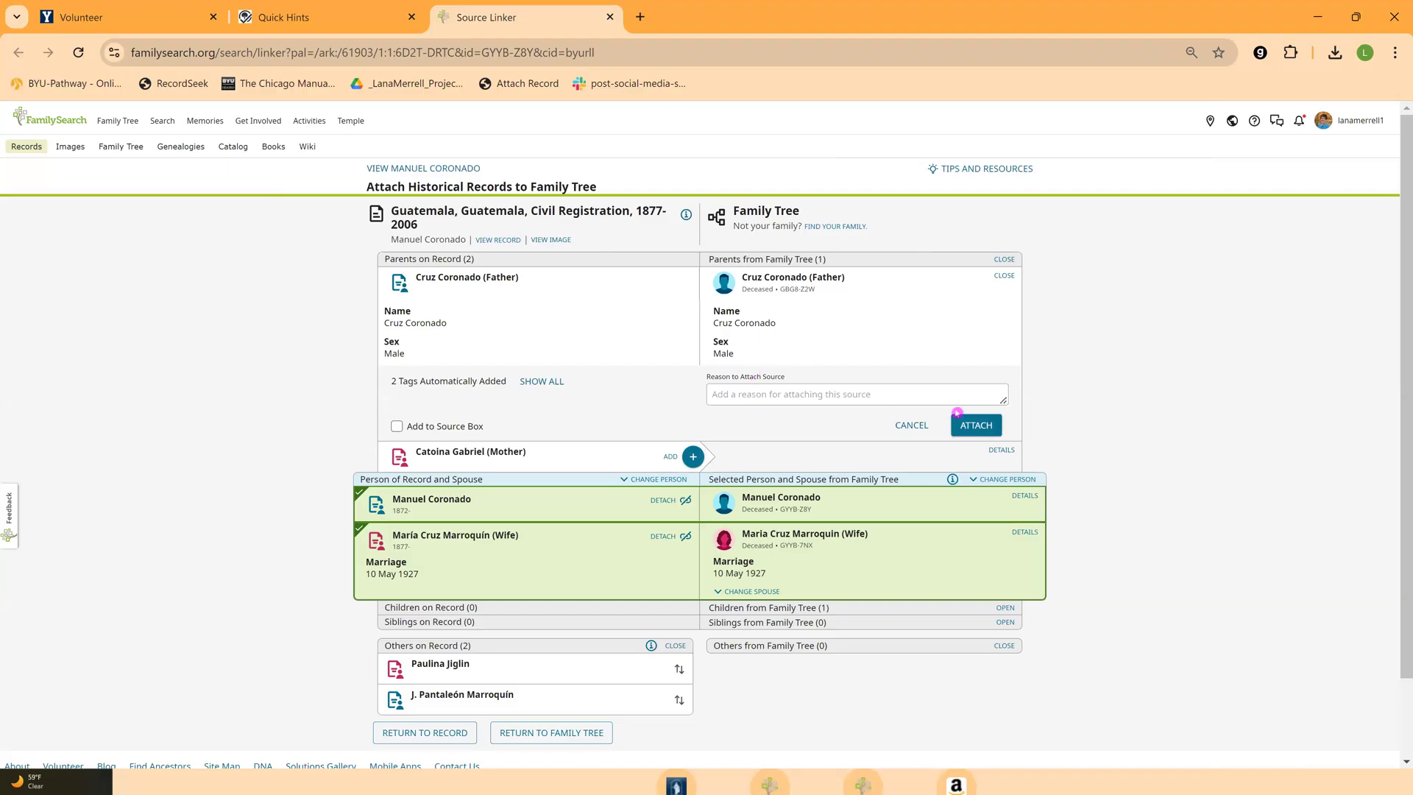
click(976, 427)
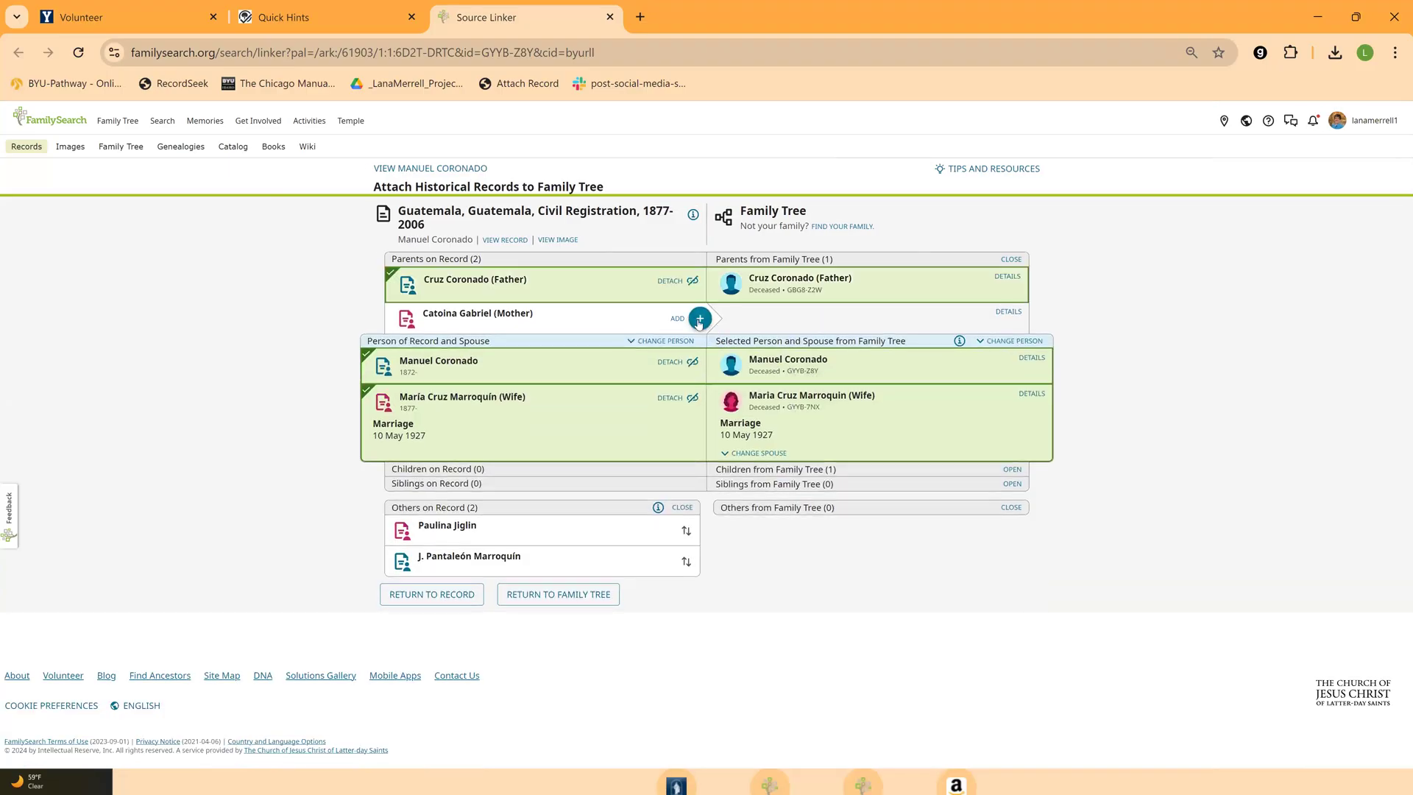
Step: Create the husband's mother as a new deceased female in the Family Tree and attach the record to her
click(699, 318)
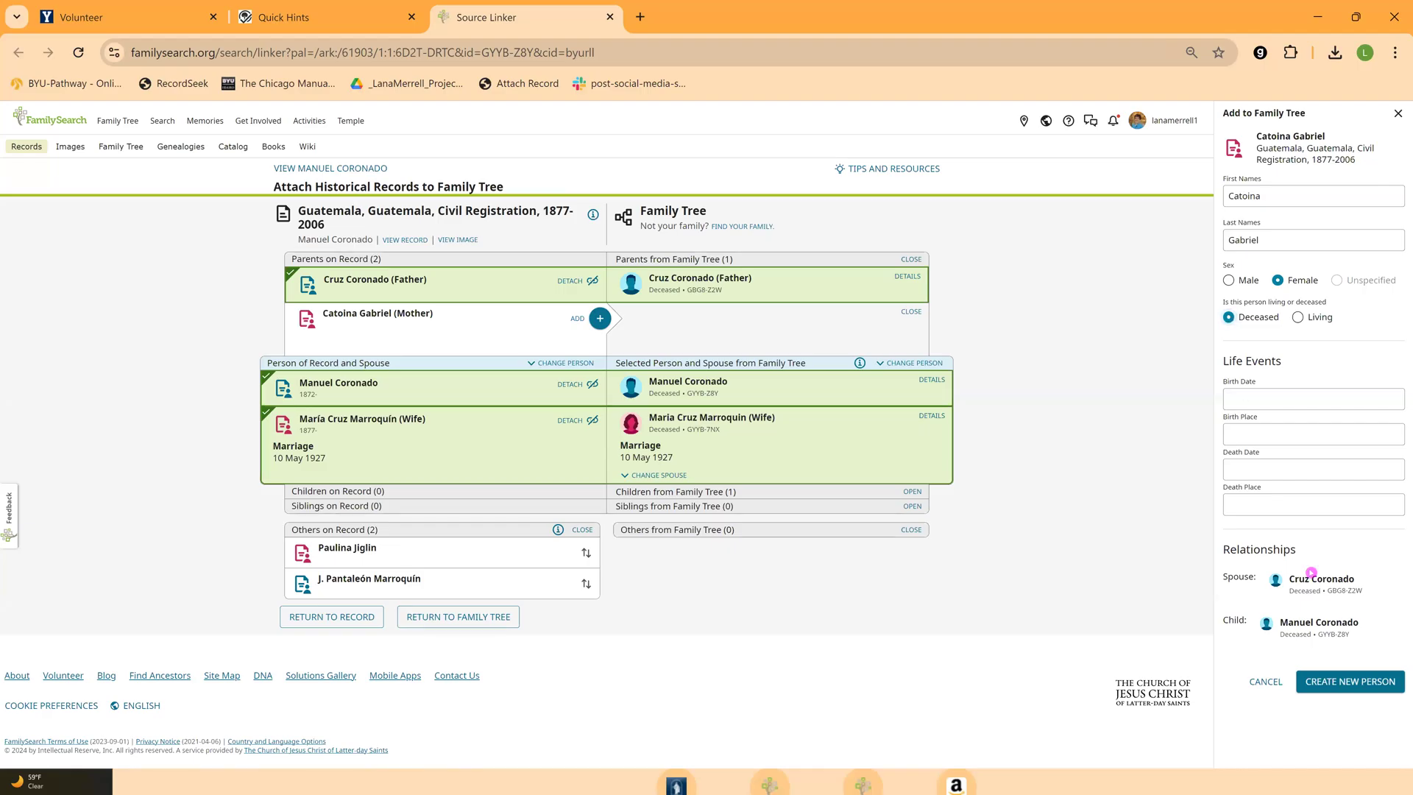
click(1350, 682)
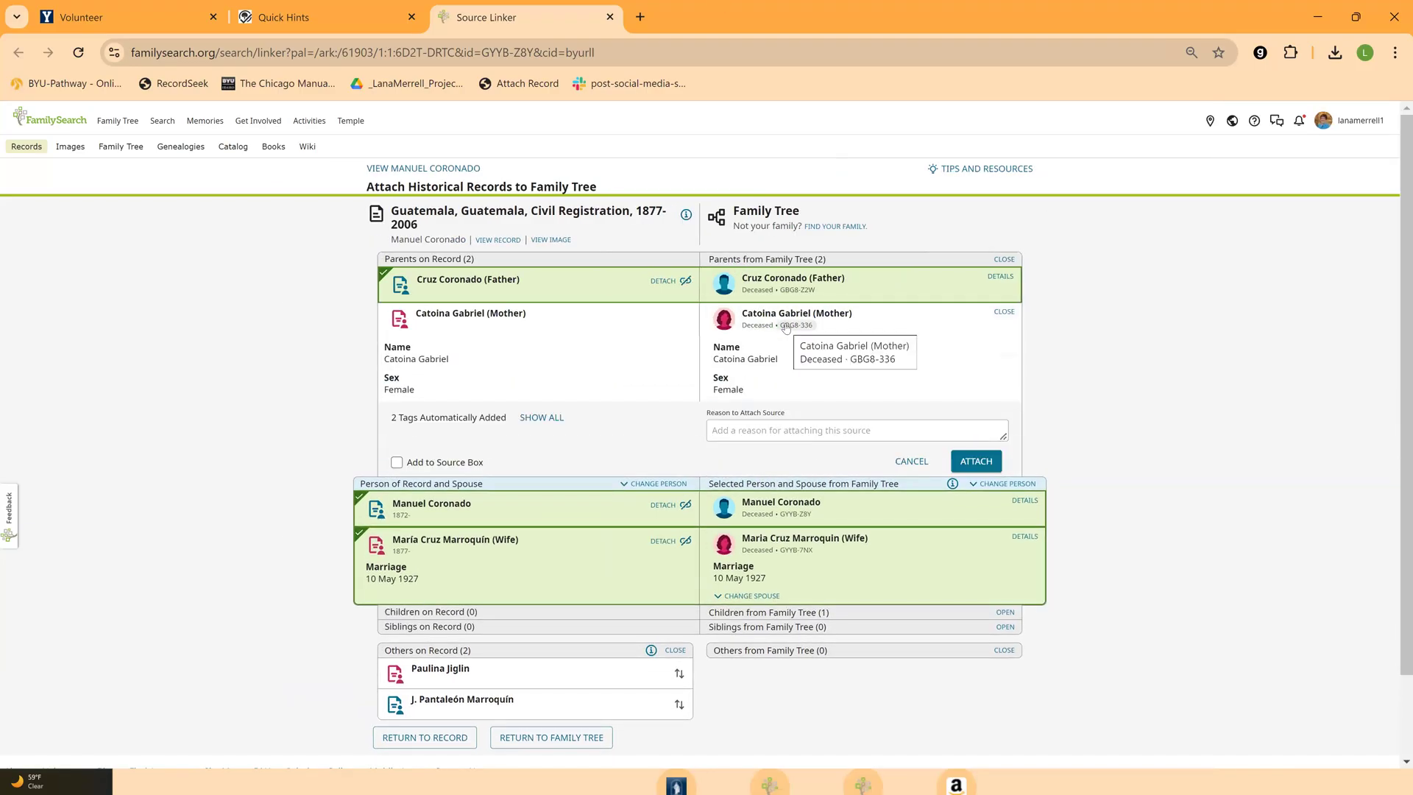
click(969, 467)
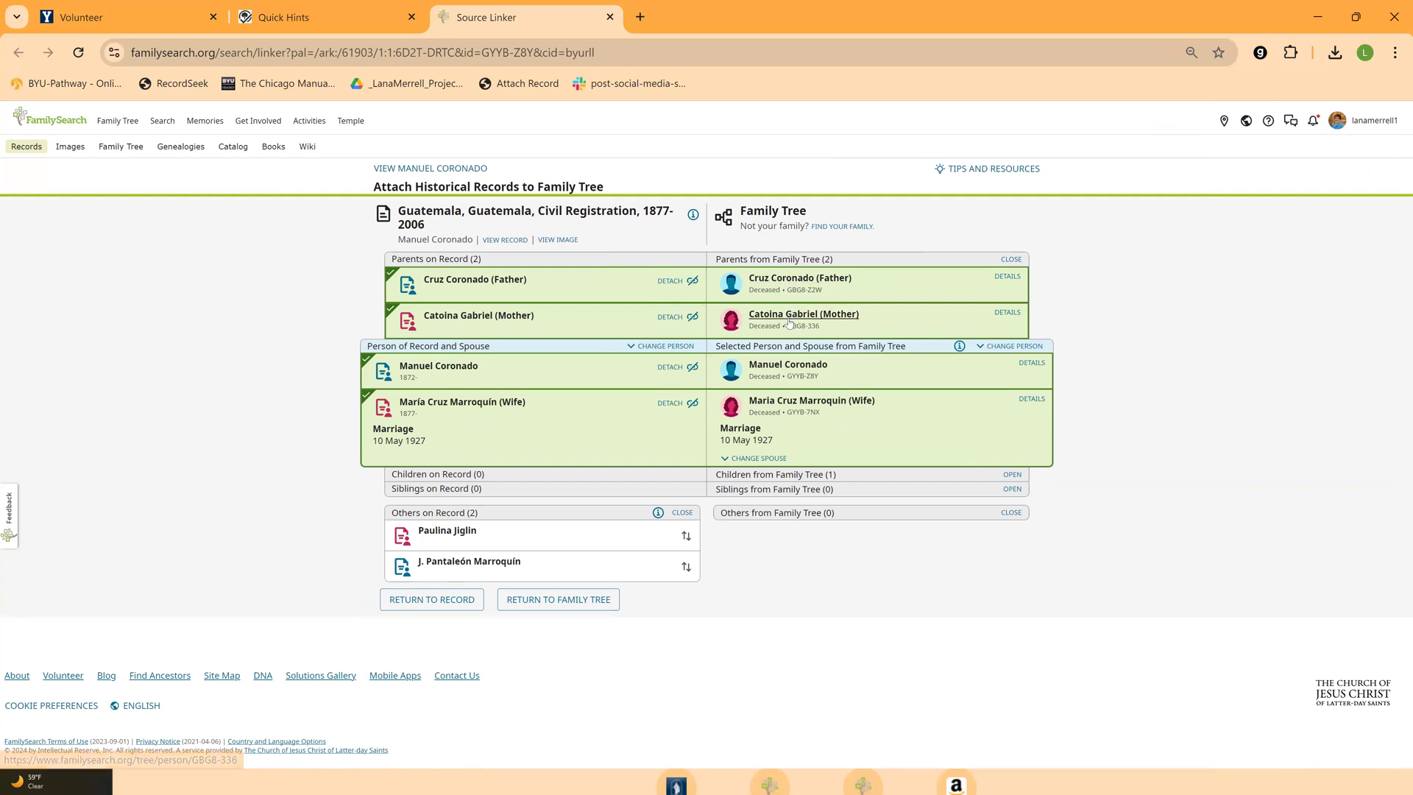
Step: Open the newly added father's Family Tree page separately, review his research help hints and vitals sources, and close the page
right_click(786, 280)
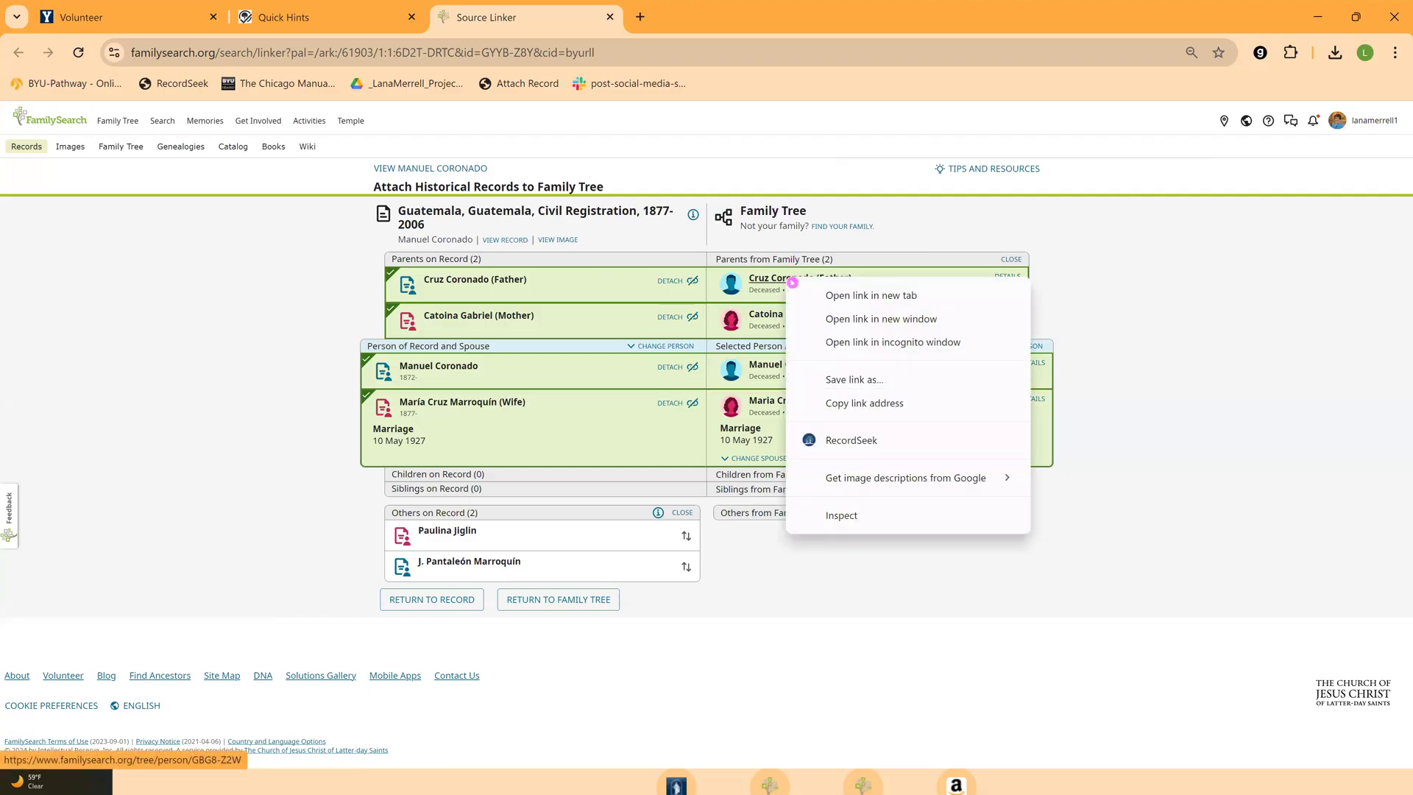
click(869, 295)
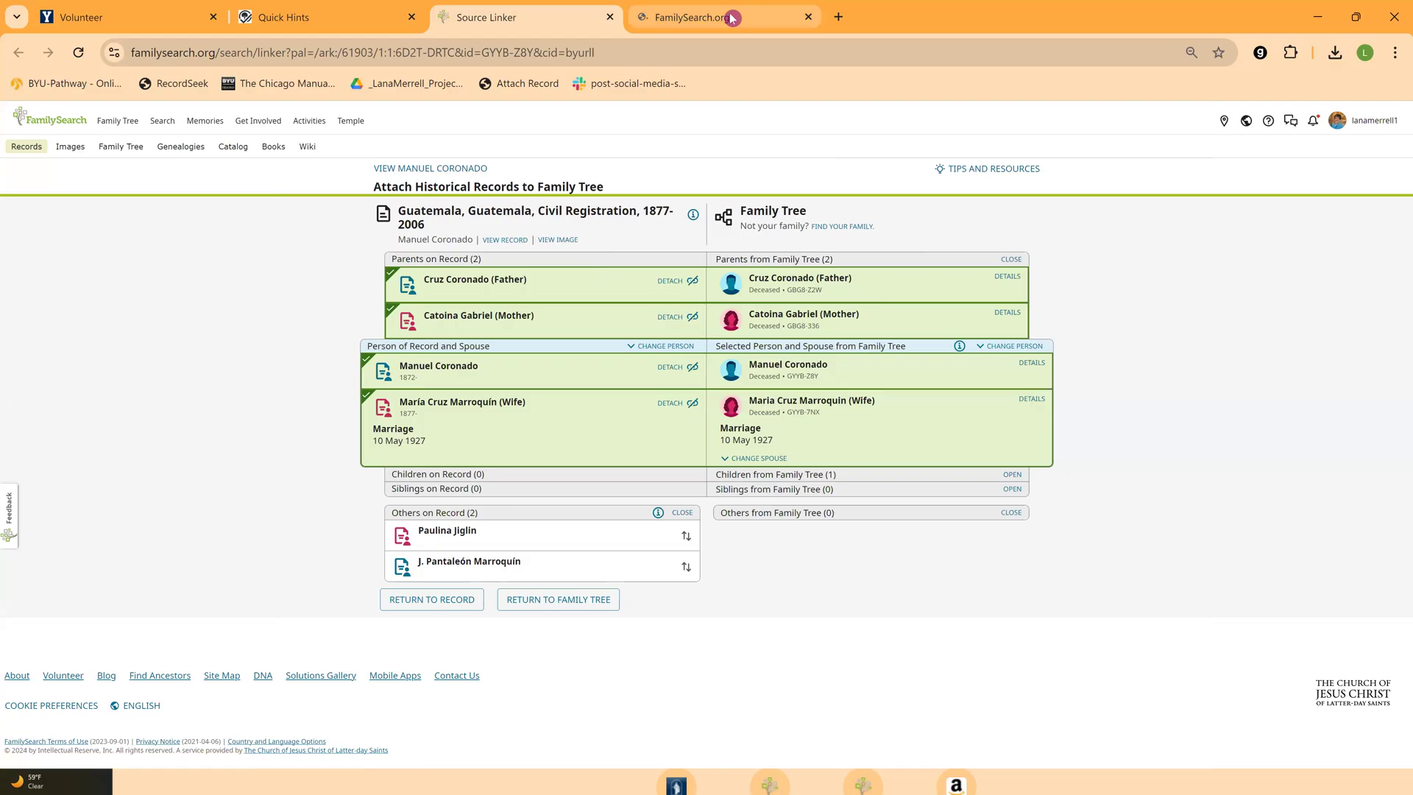
click(733, 18)
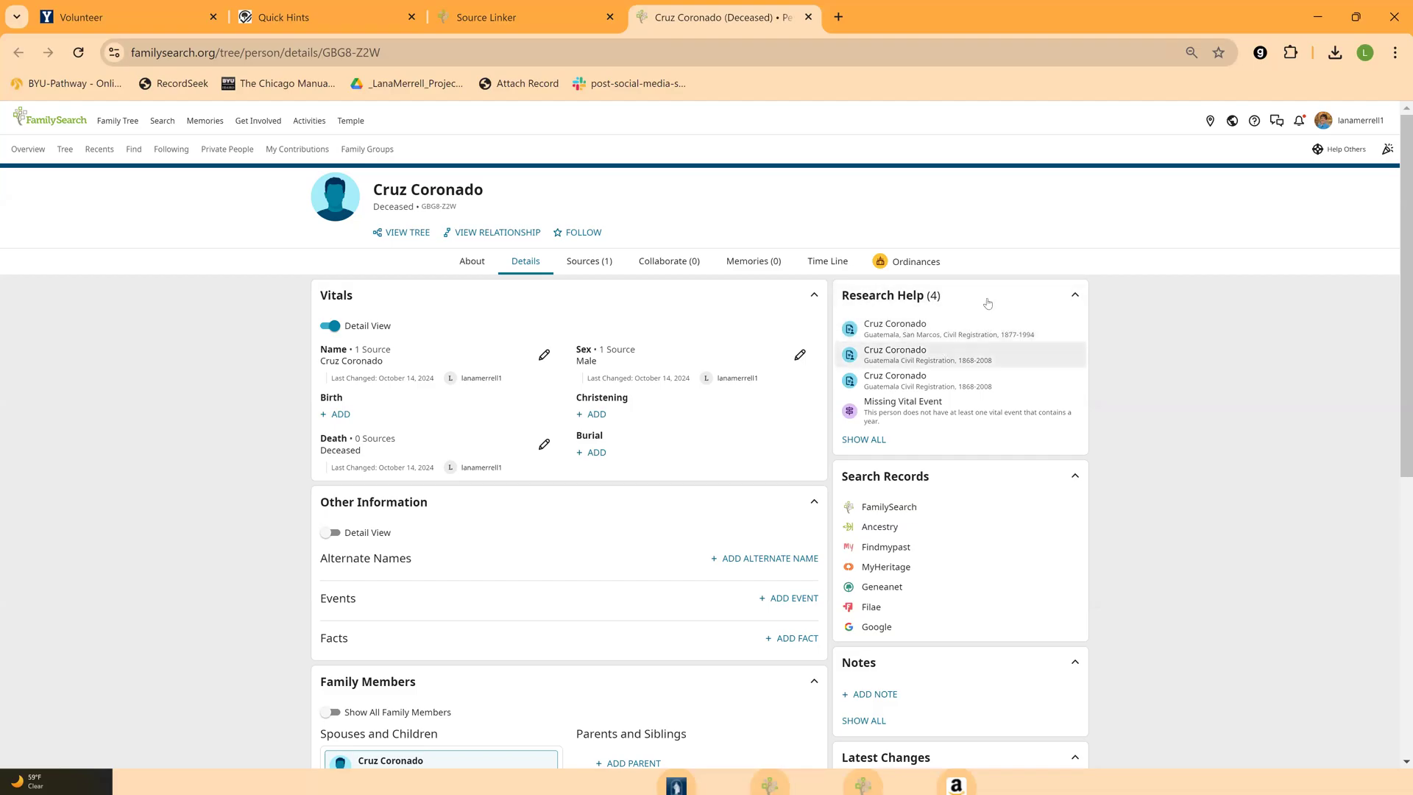
click(861, 390)
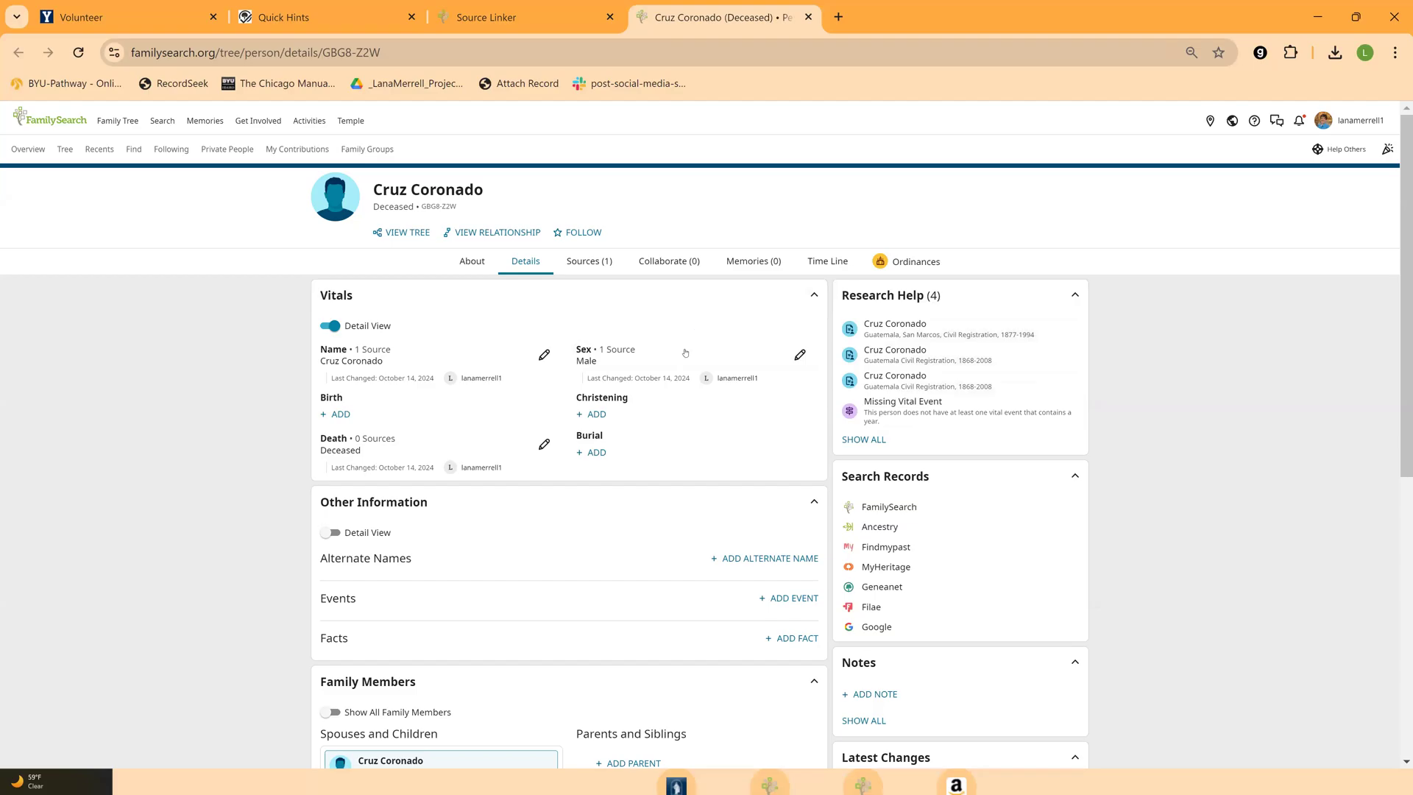
click(598, 350)
click(807, 20)
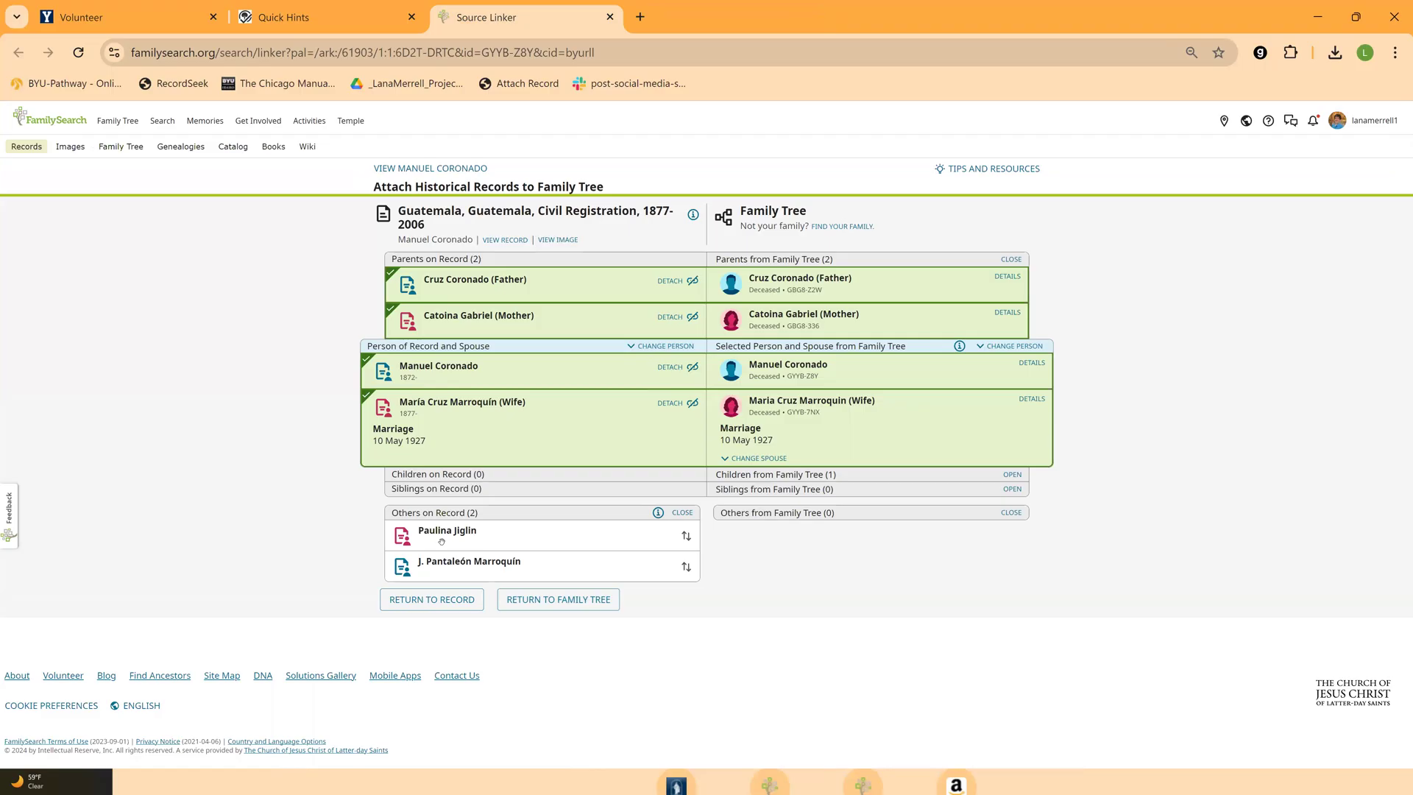
Step: Change the record's focus person to the wife, create her father as a new deceased male and attach the record to him
click(661, 348)
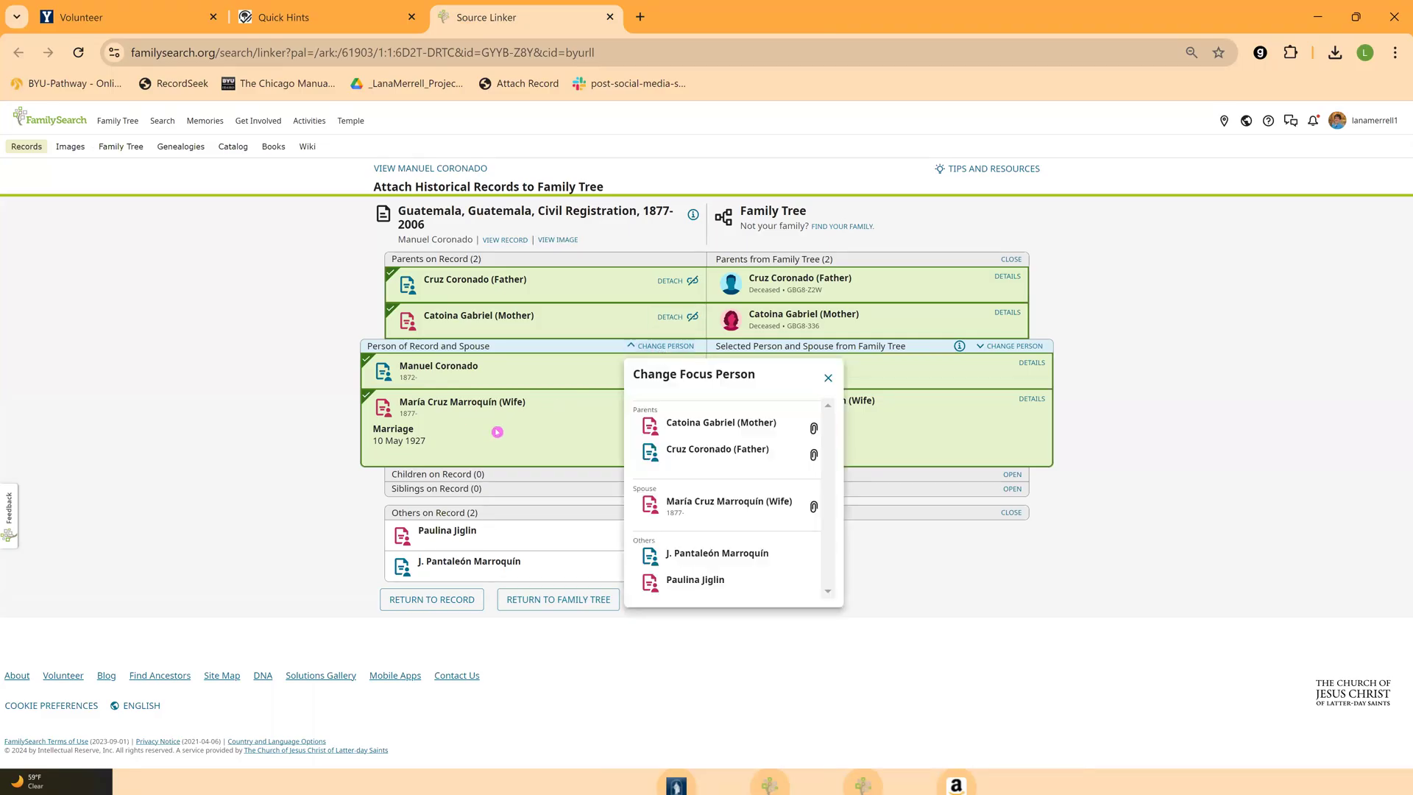
click(697, 503)
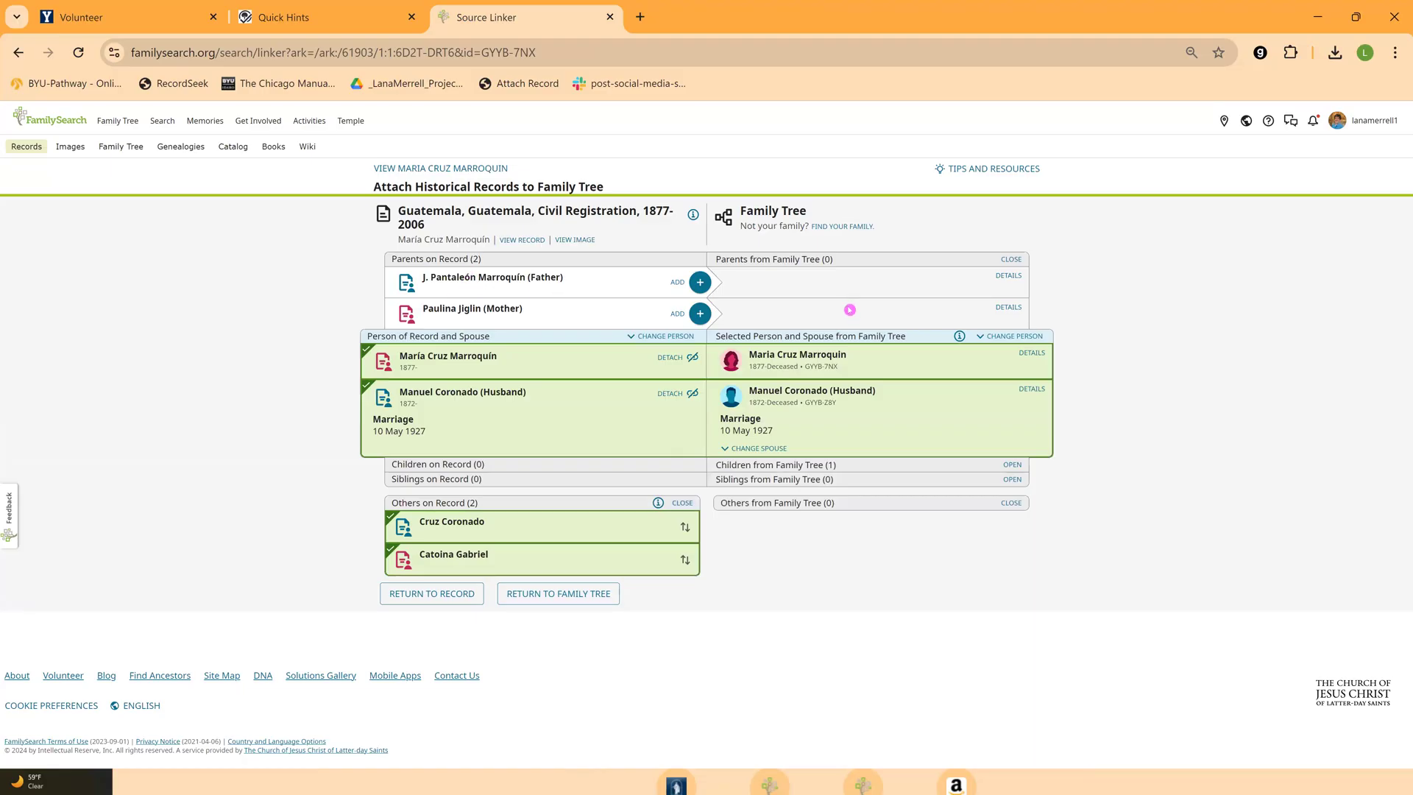
click(700, 283)
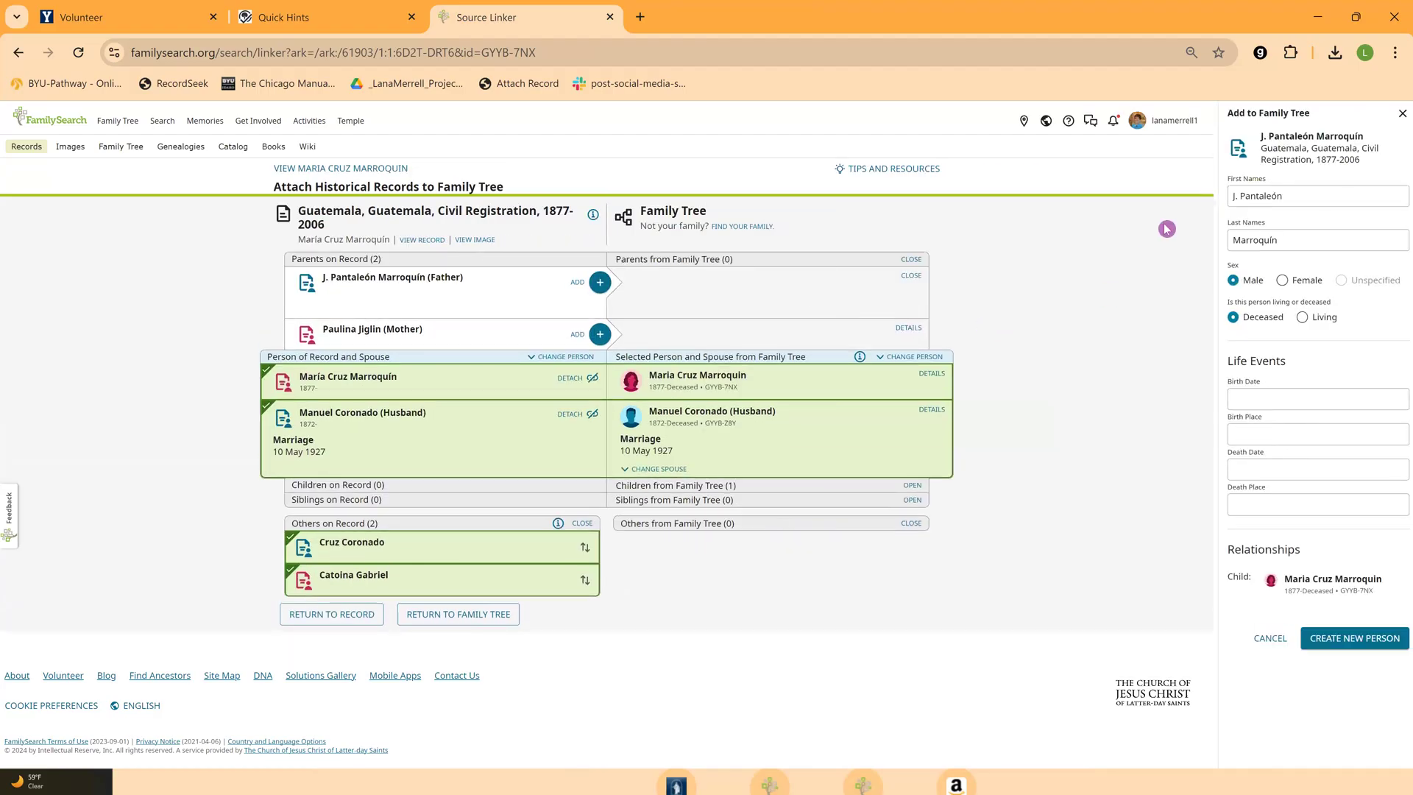
click(1325, 638)
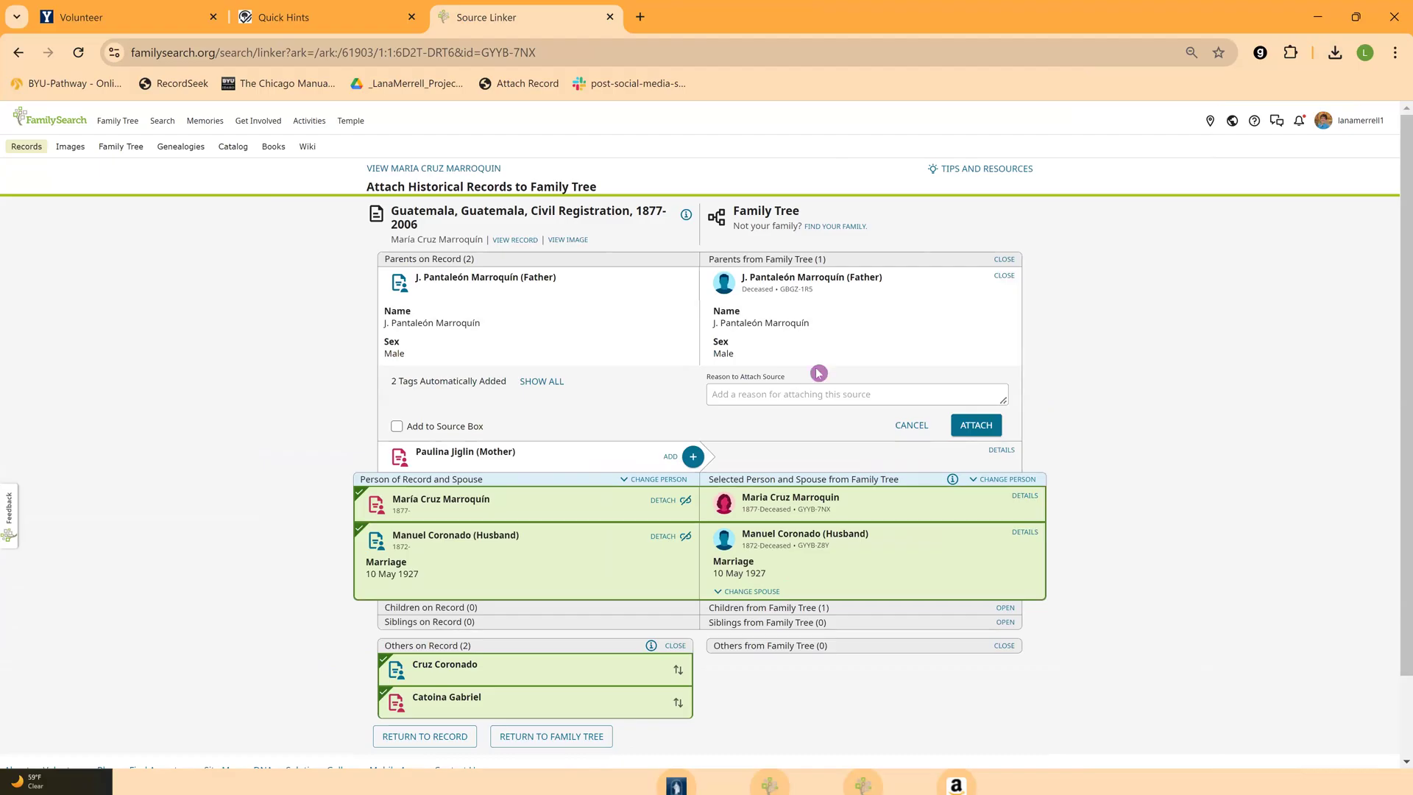
click(976, 424)
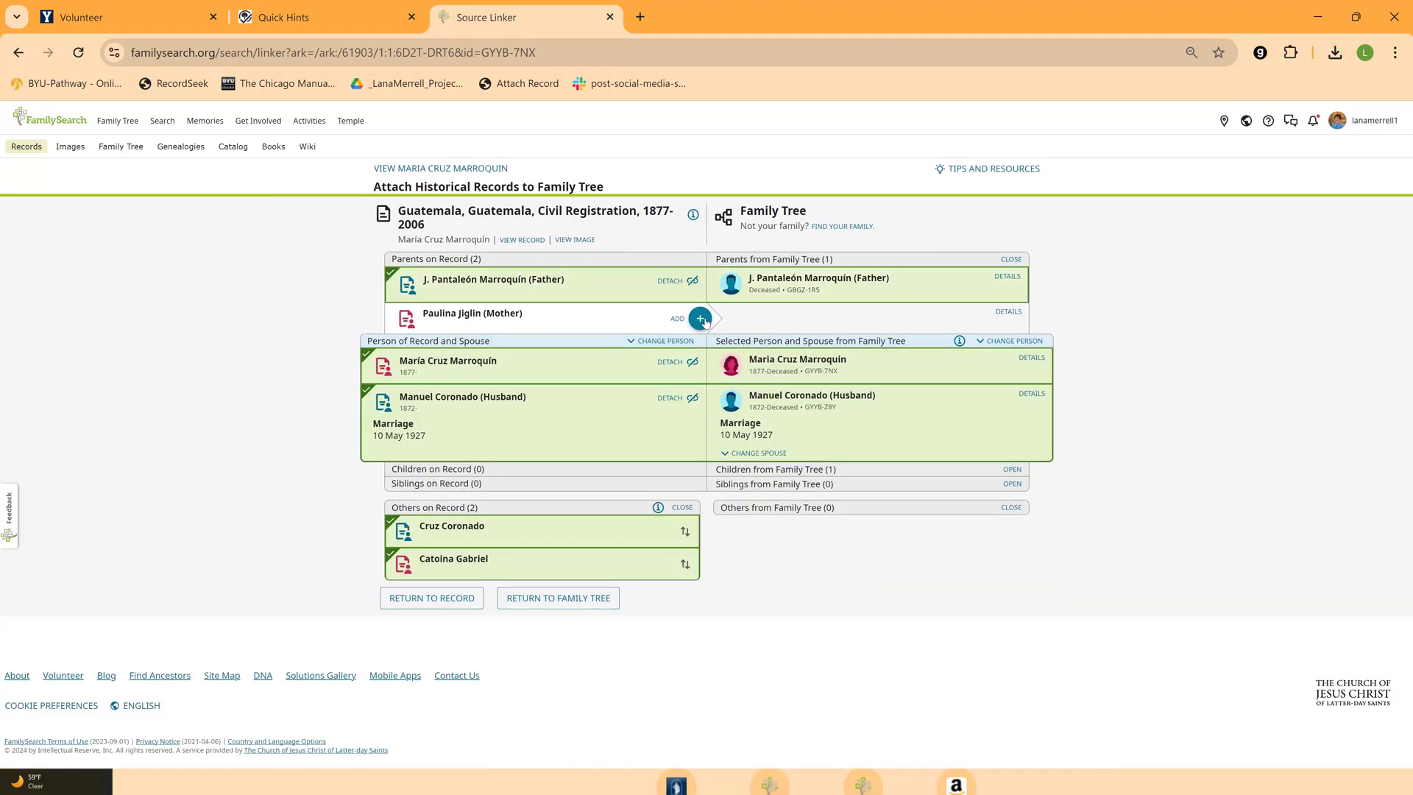
Step: Create the wife's mother as a new deceased female in the Family Tree and attach the record to her
click(700, 318)
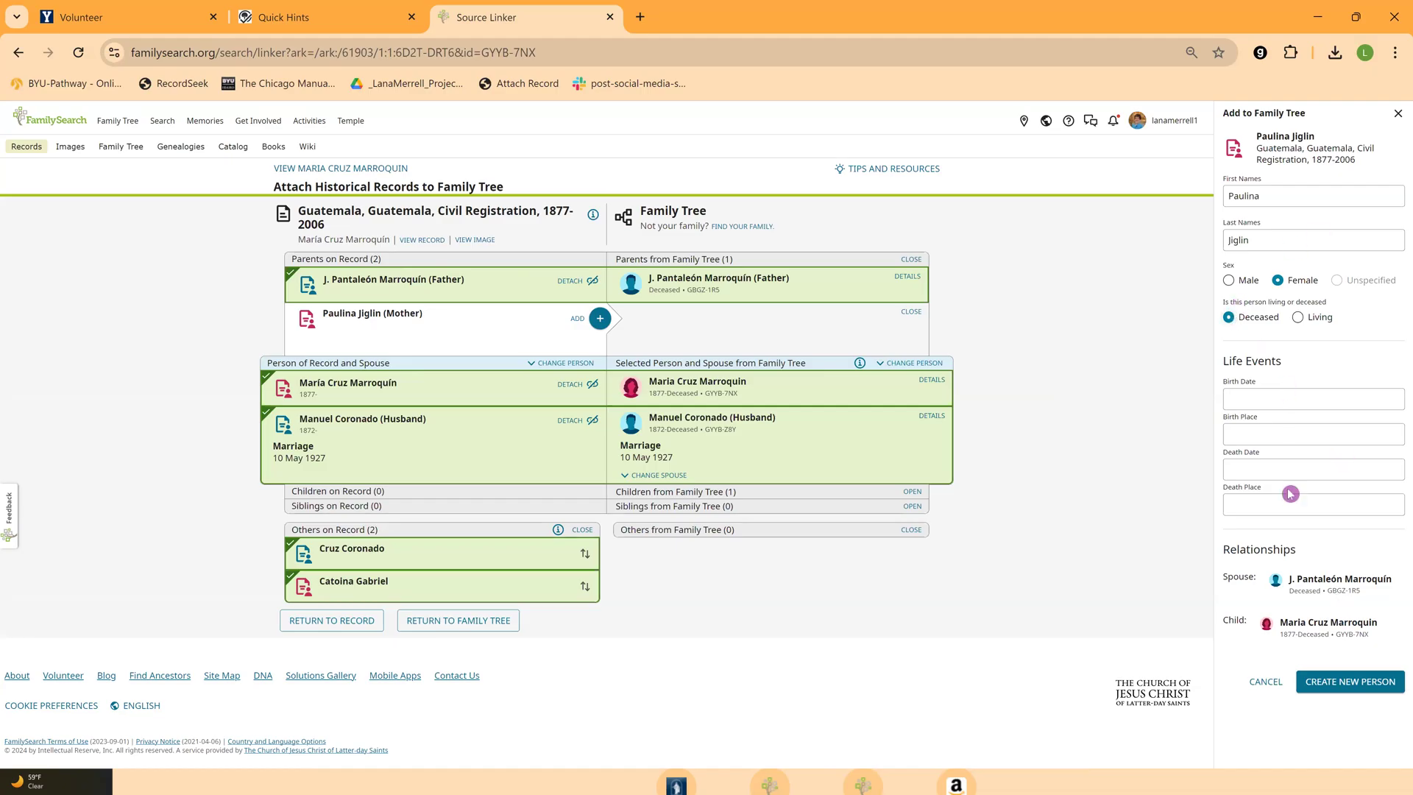
click(1344, 684)
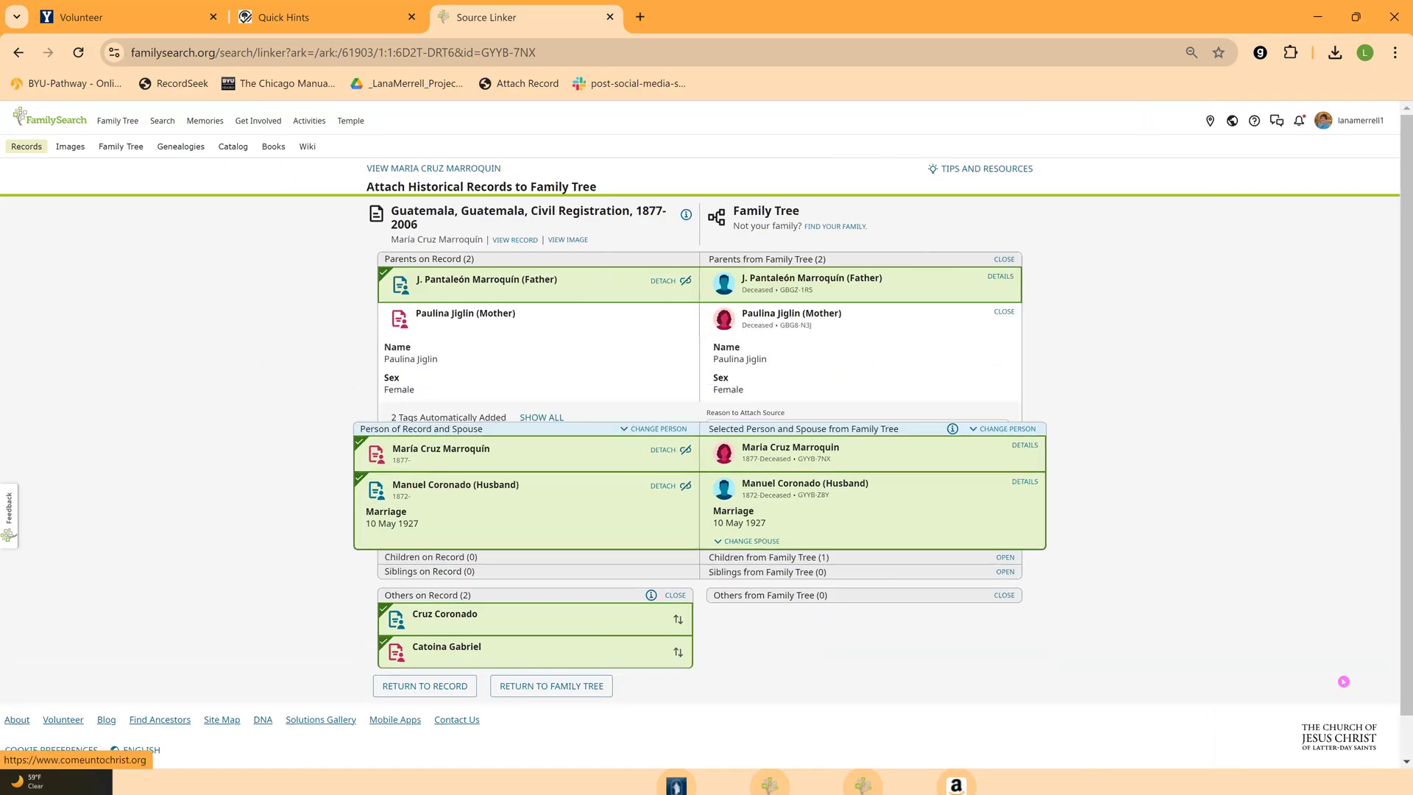
click(986, 468)
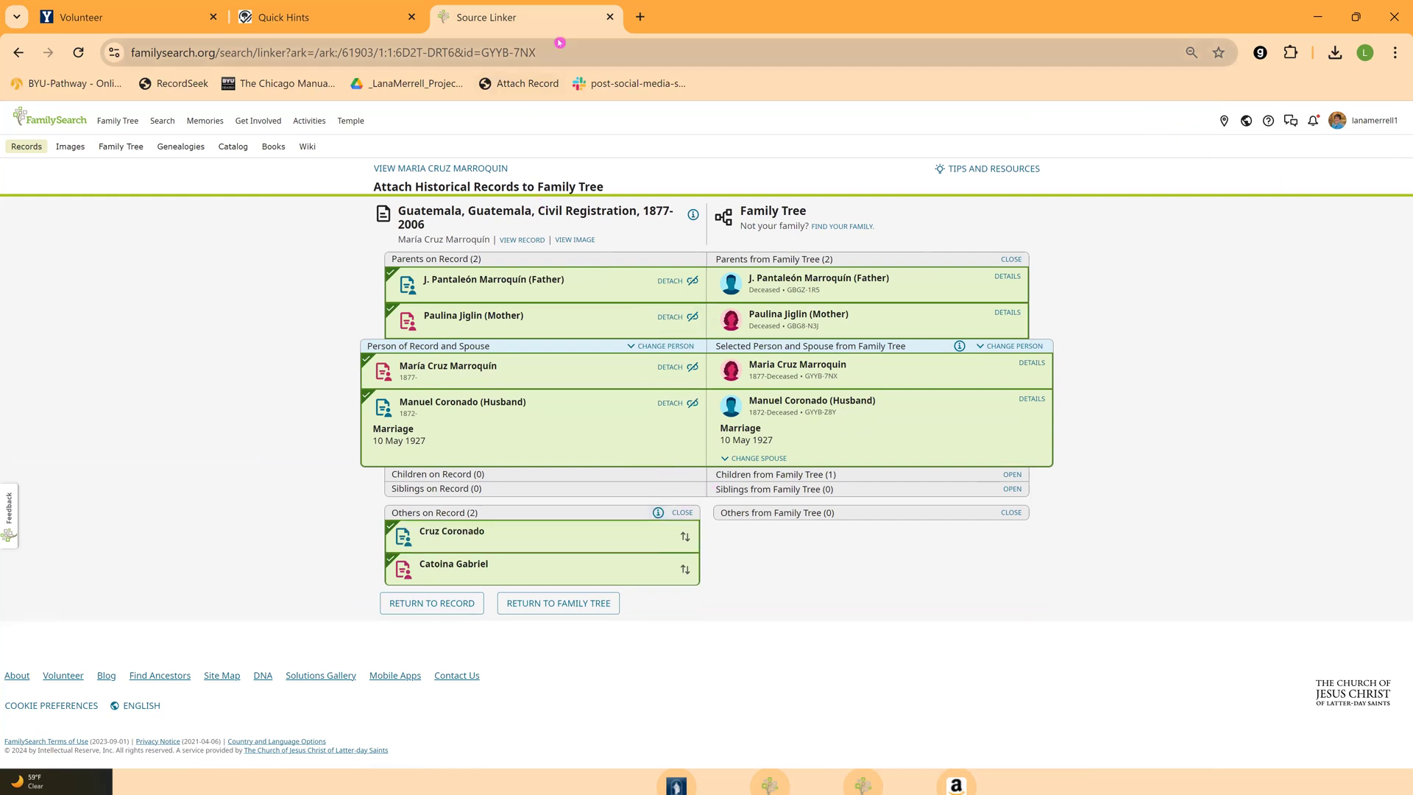
Step: Close the completed Guatemala record and request one more quick hint from the Record Linking Lab
click(612, 20)
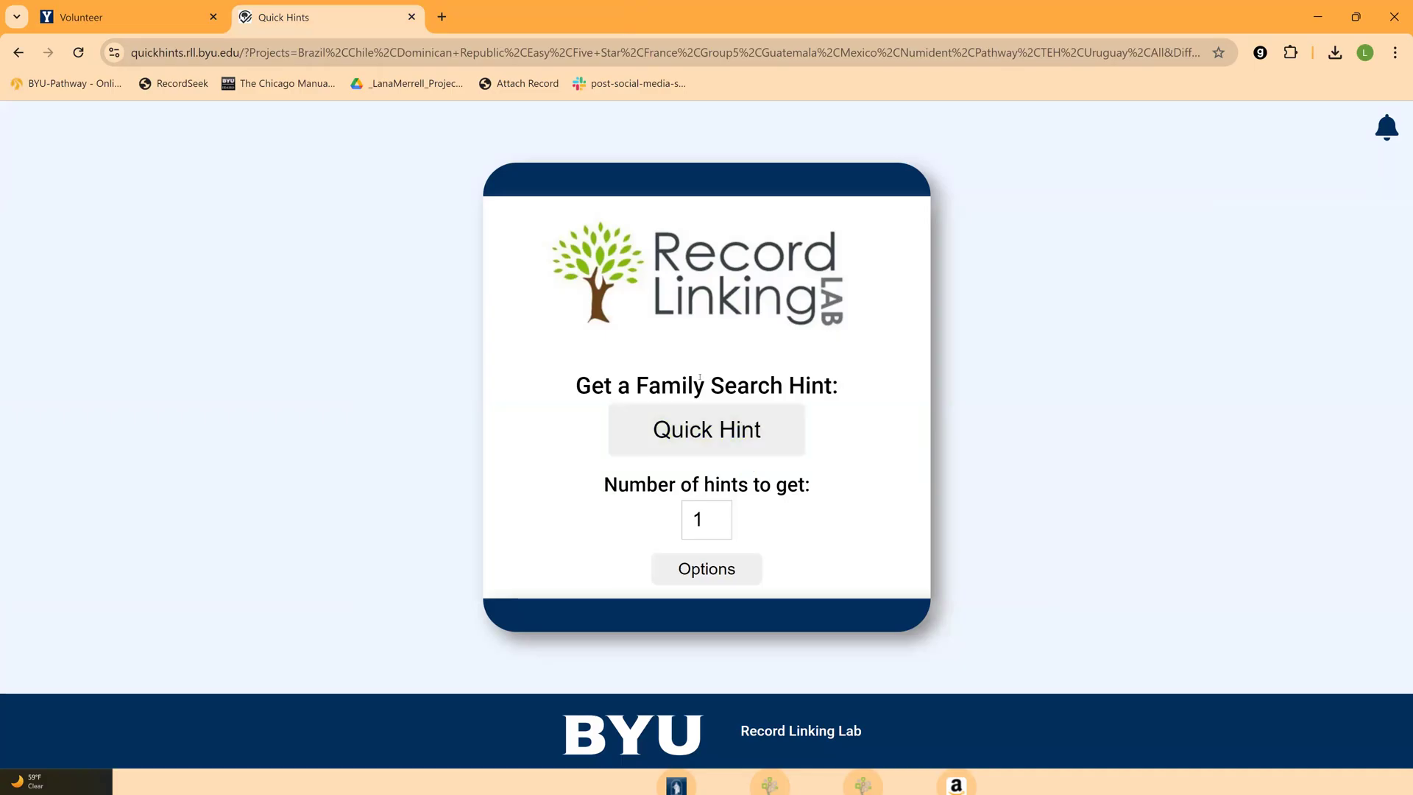
click(701, 444)
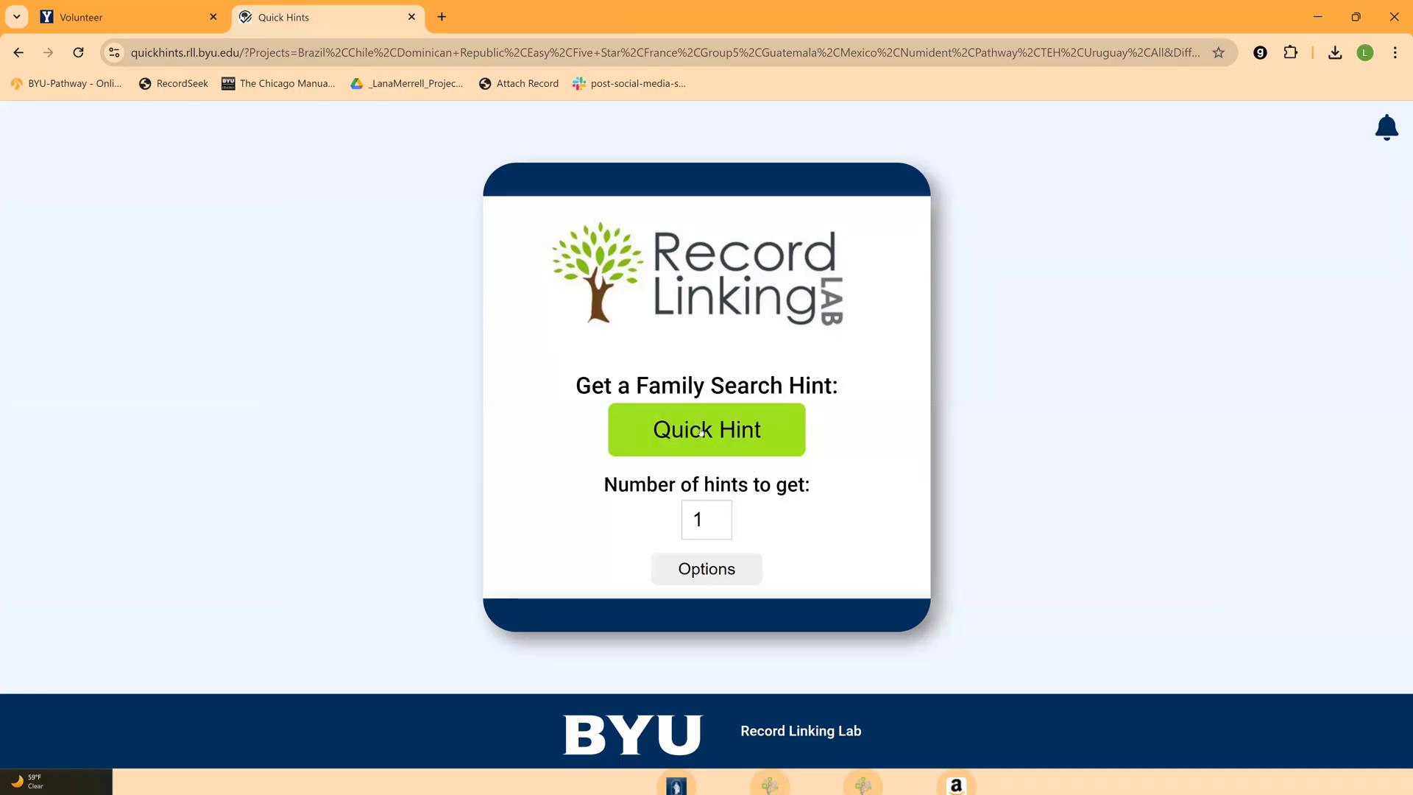
click(701, 432)
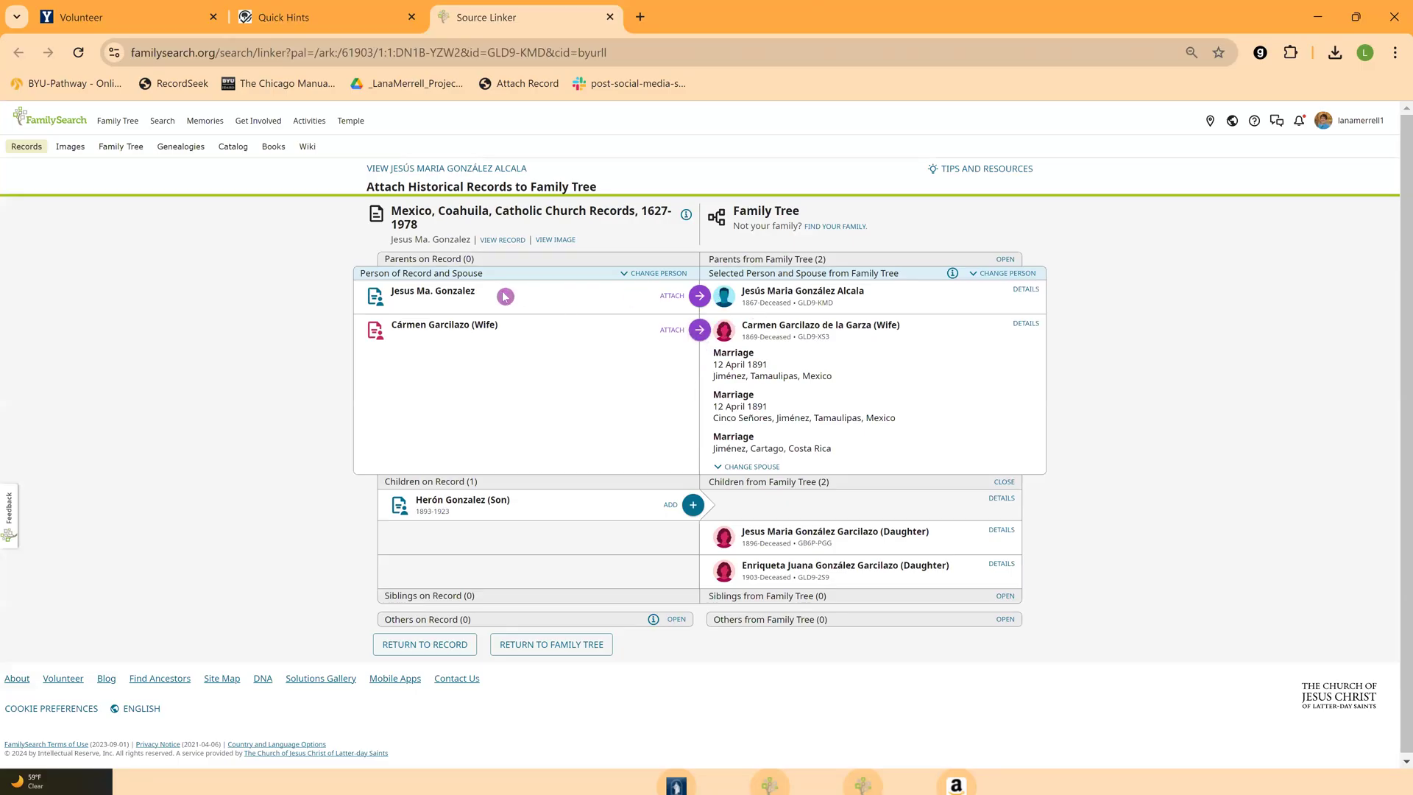
Step: Expand the details of the husband, wife, son and both daughters to examine the Coahuila church record against the Family Tree
click(1025, 290)
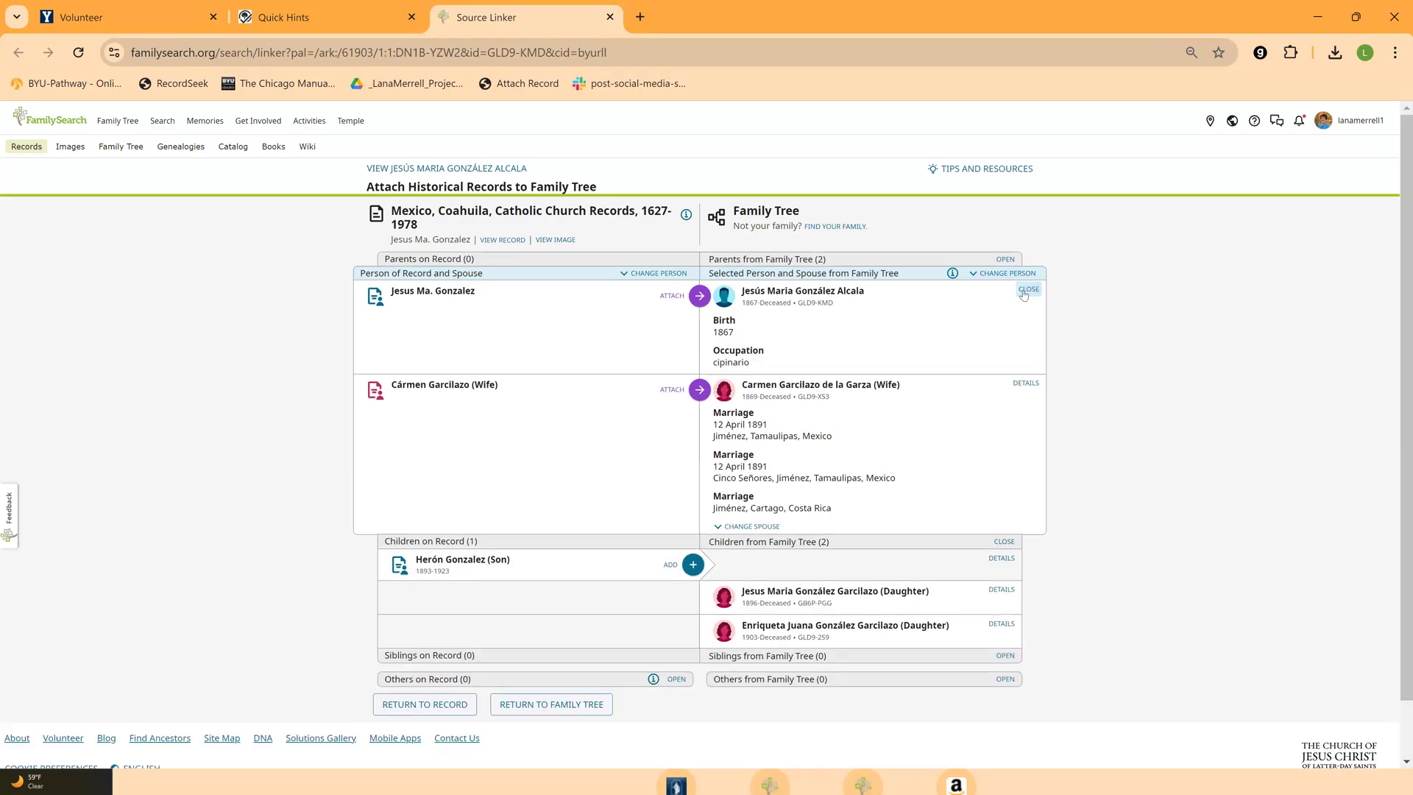
click(1027, 384)
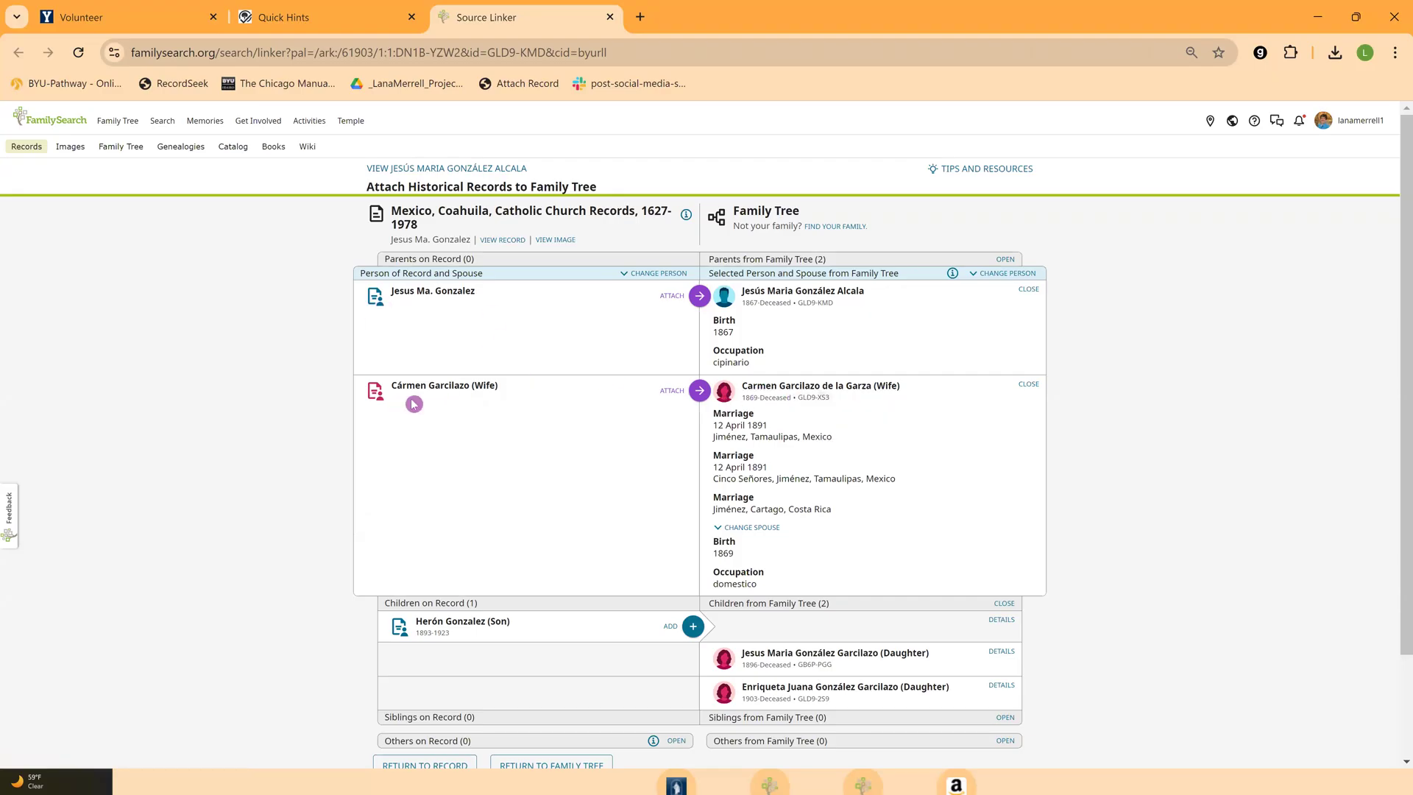
scroll(676, 432, down, 1)
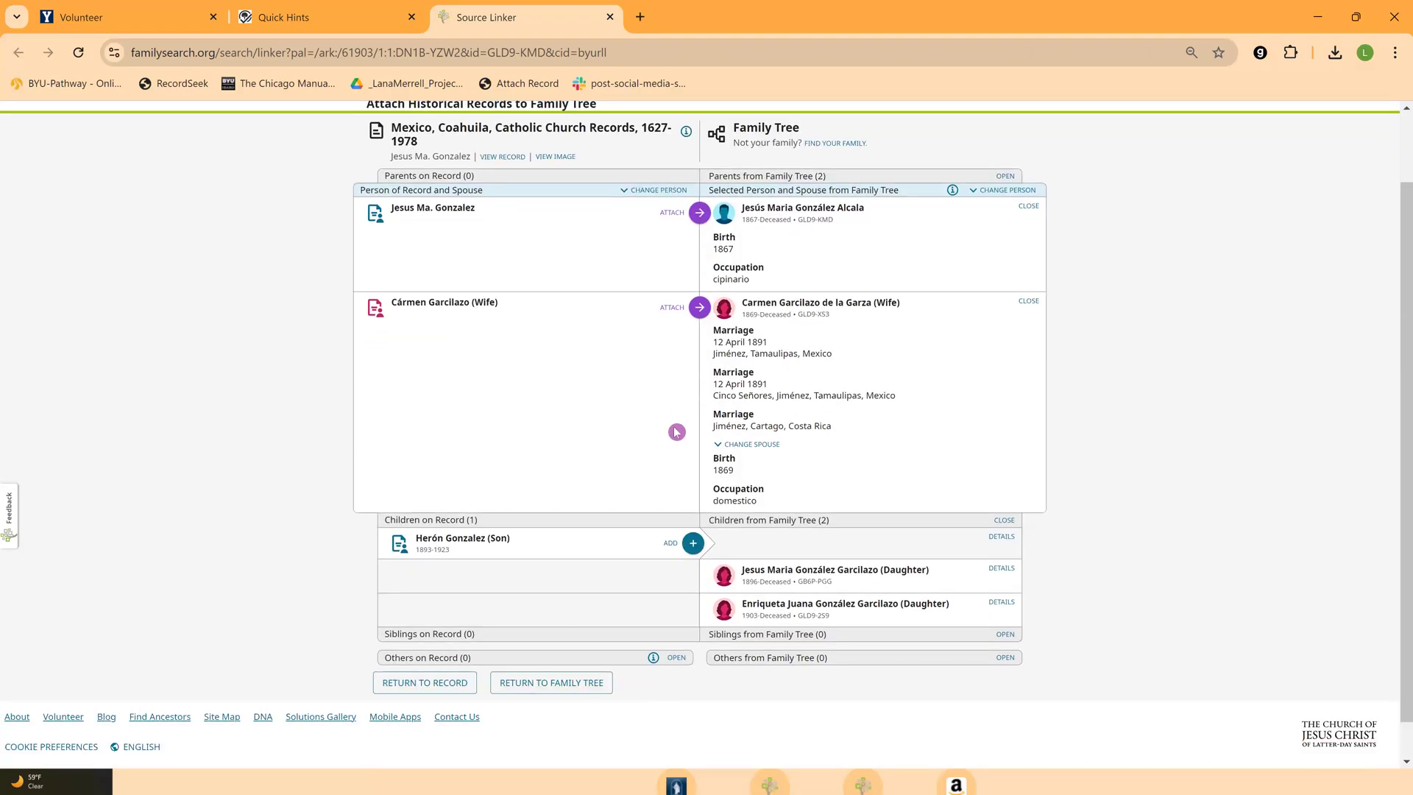
scroll(676, 432, down, 1)
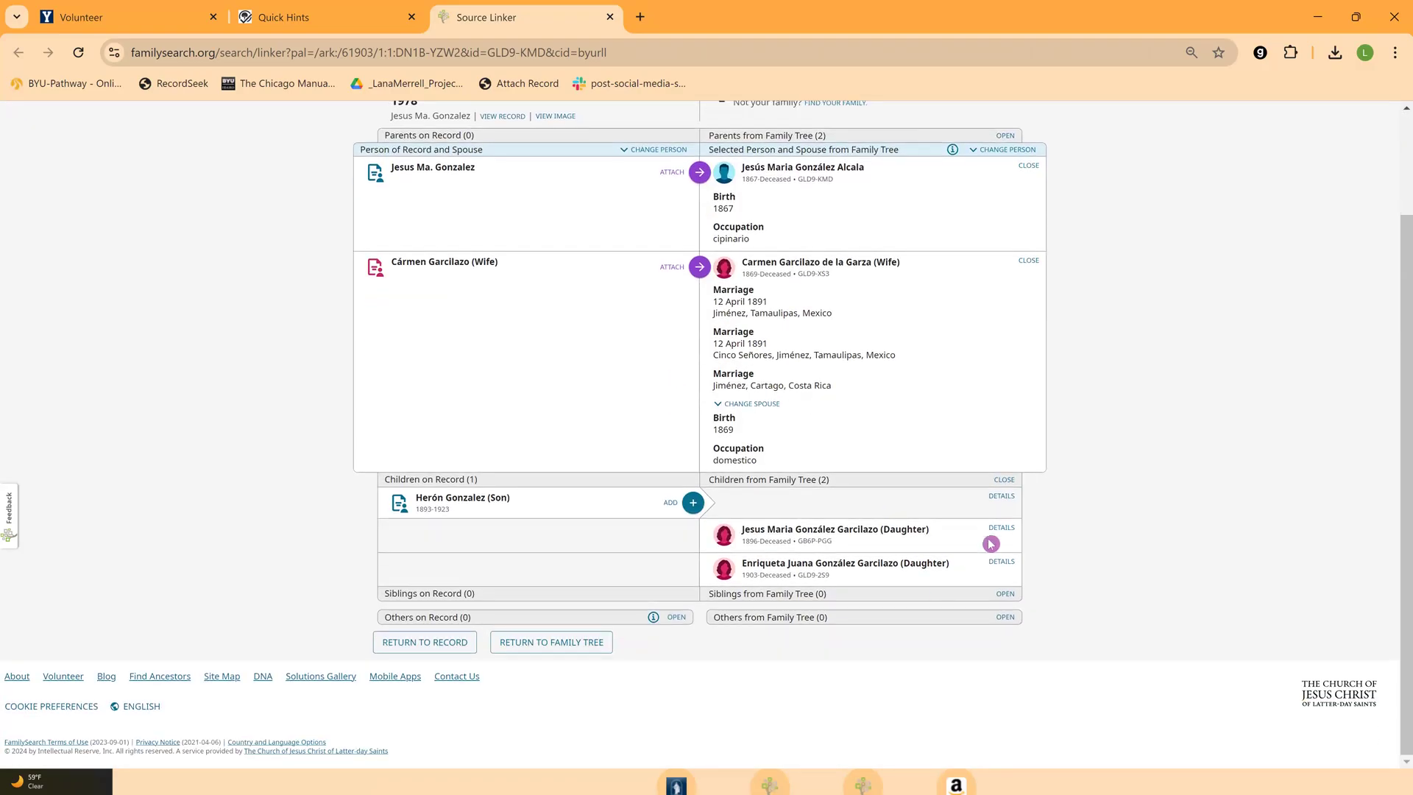
click(1007, 498)
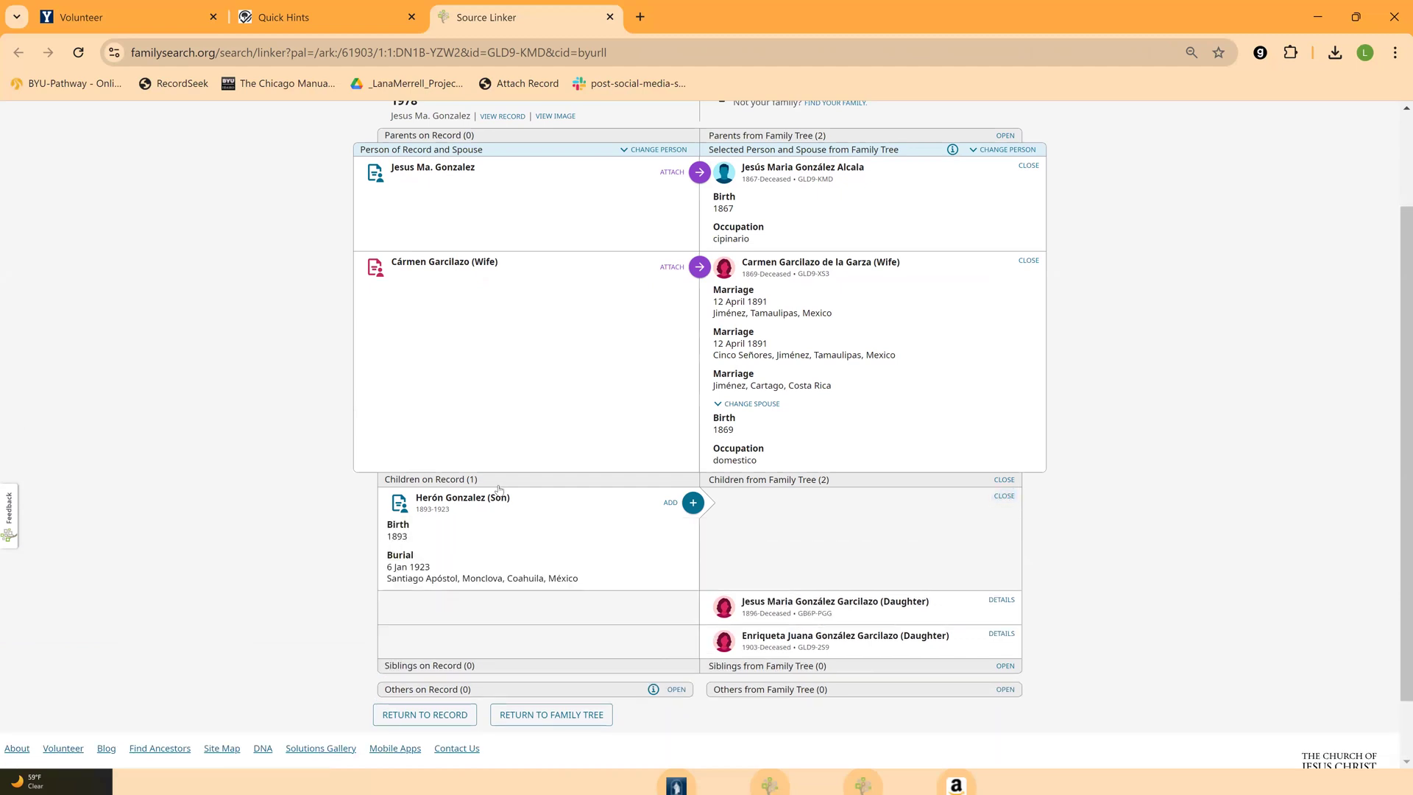
click(440, 536)
click(412, 531)
click(425, 585)
click(1003, 601)
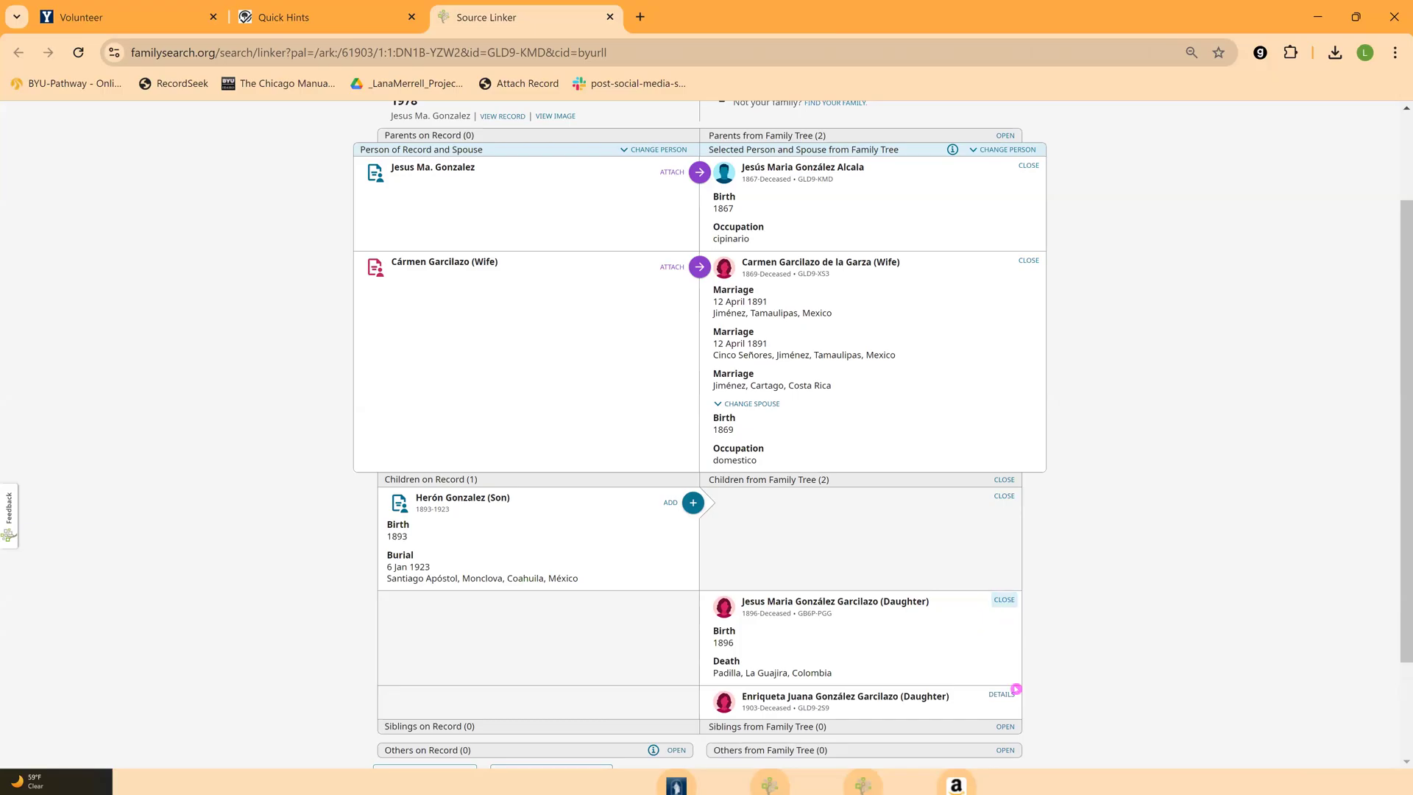
click(1001, 694)
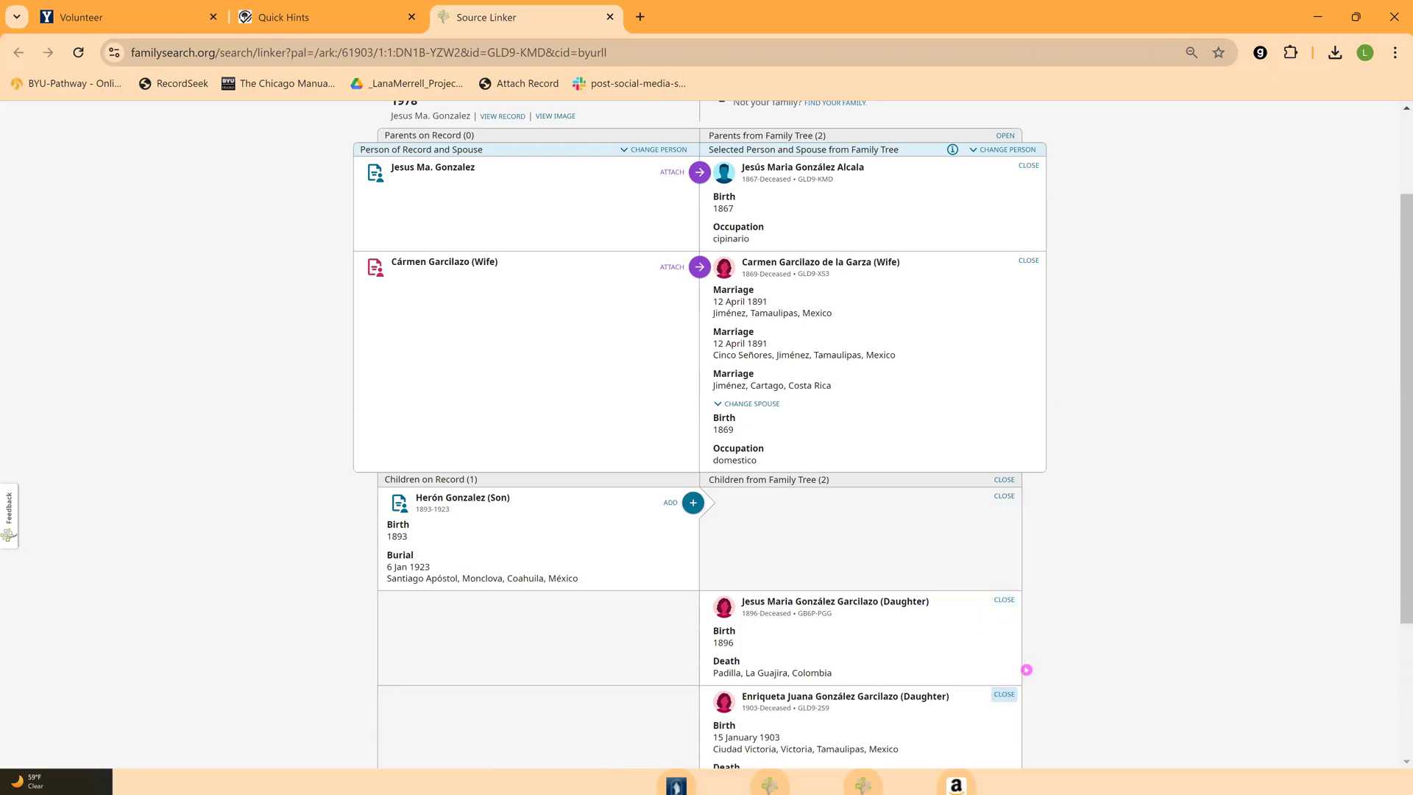
Step: Compare the son's birth and burial details with the daughters' dates and places and the parents' marriage places to judge the match
scroll(1038, 661, down, 1)
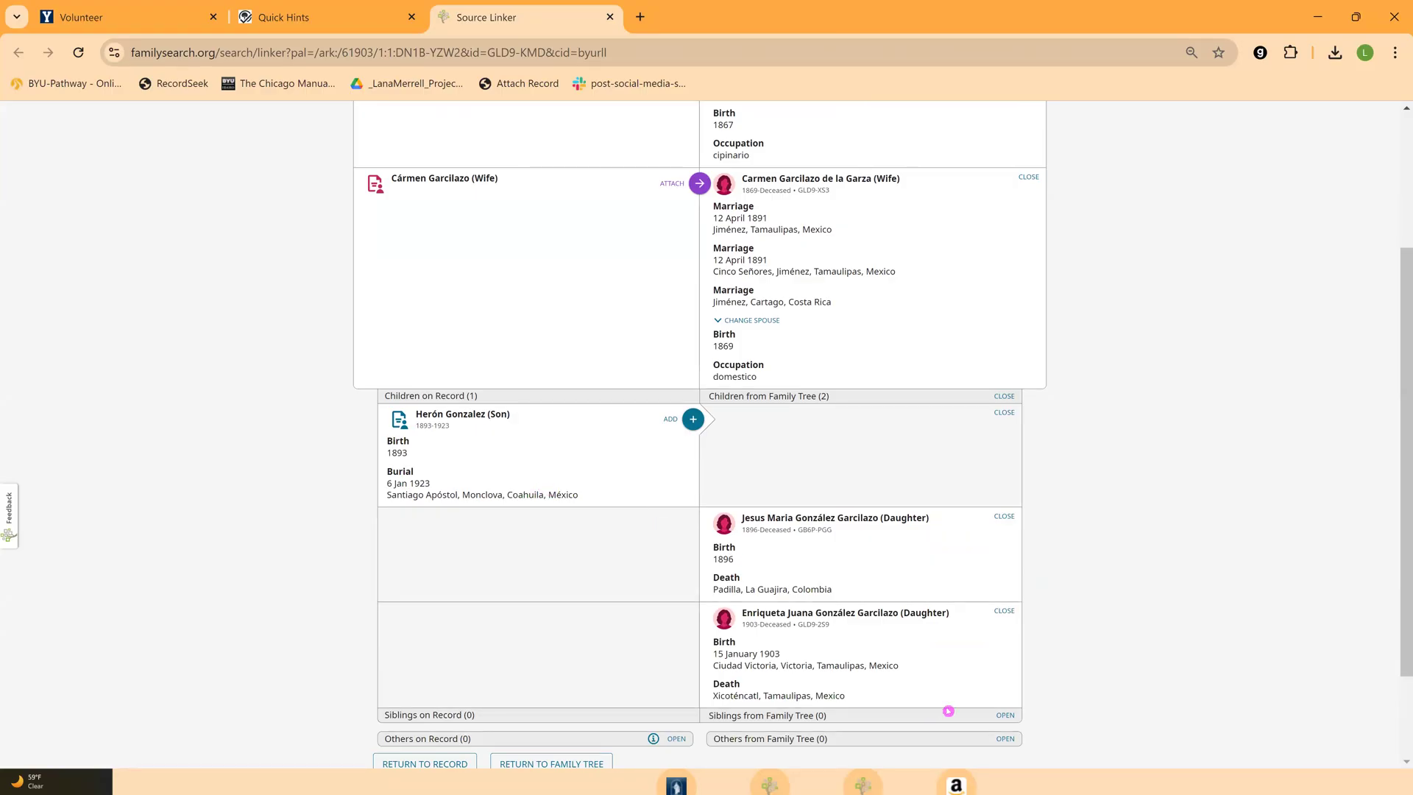
click(787, 662)
click(524, 506)
click(762, 687)
click(779, 711)
click(451, 506)
scroll(549, 369, up, 3)
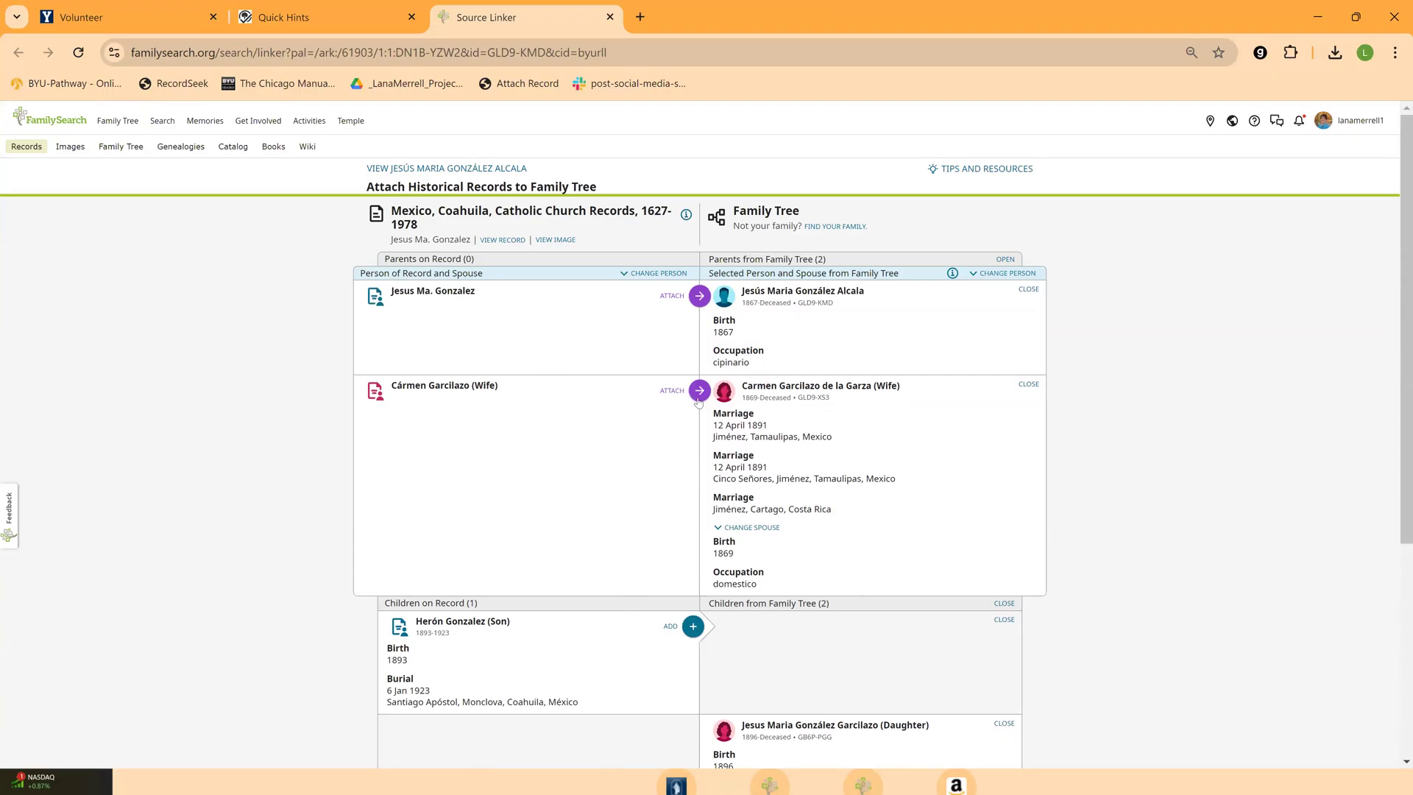
scroll(657, 385, down, 1)
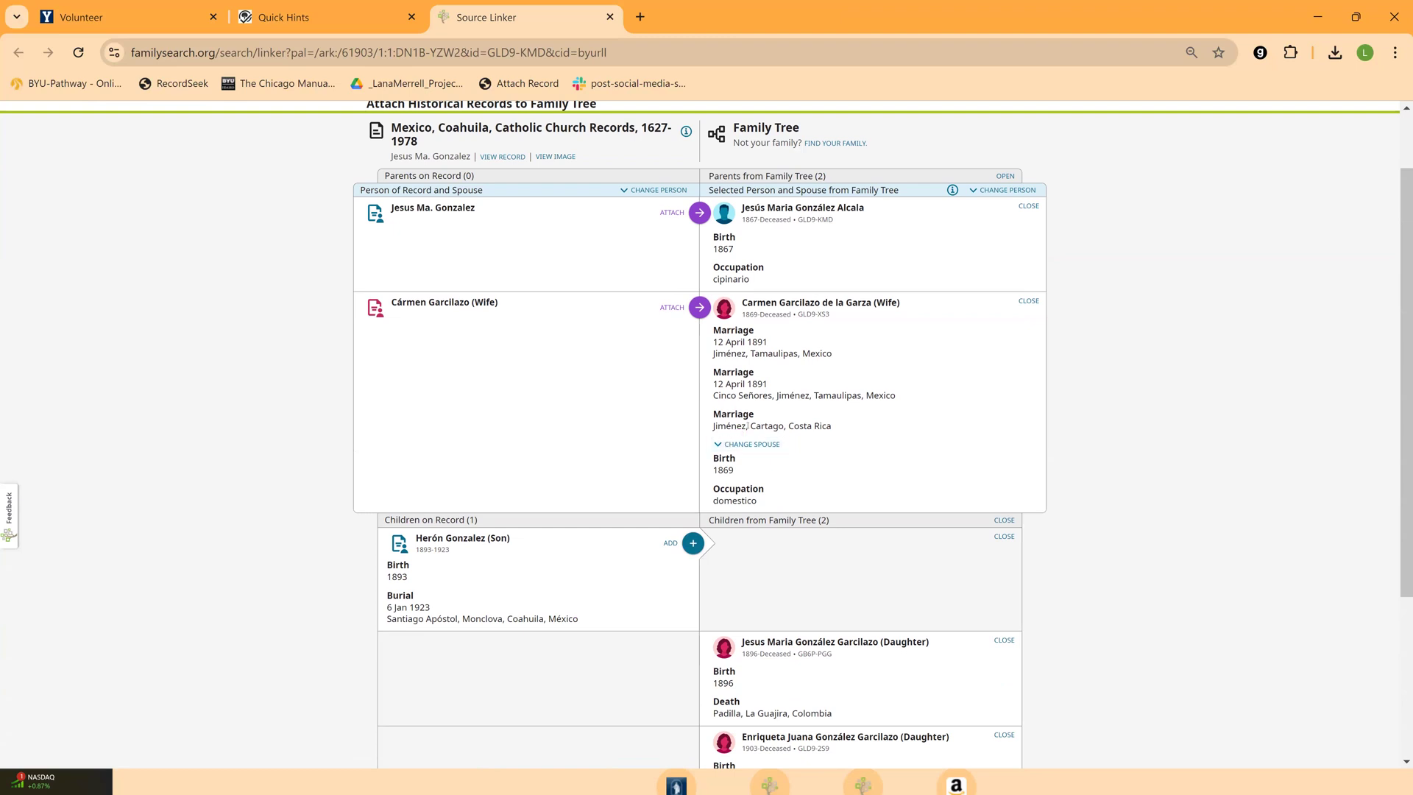
scroll(783, 426, down, 2)
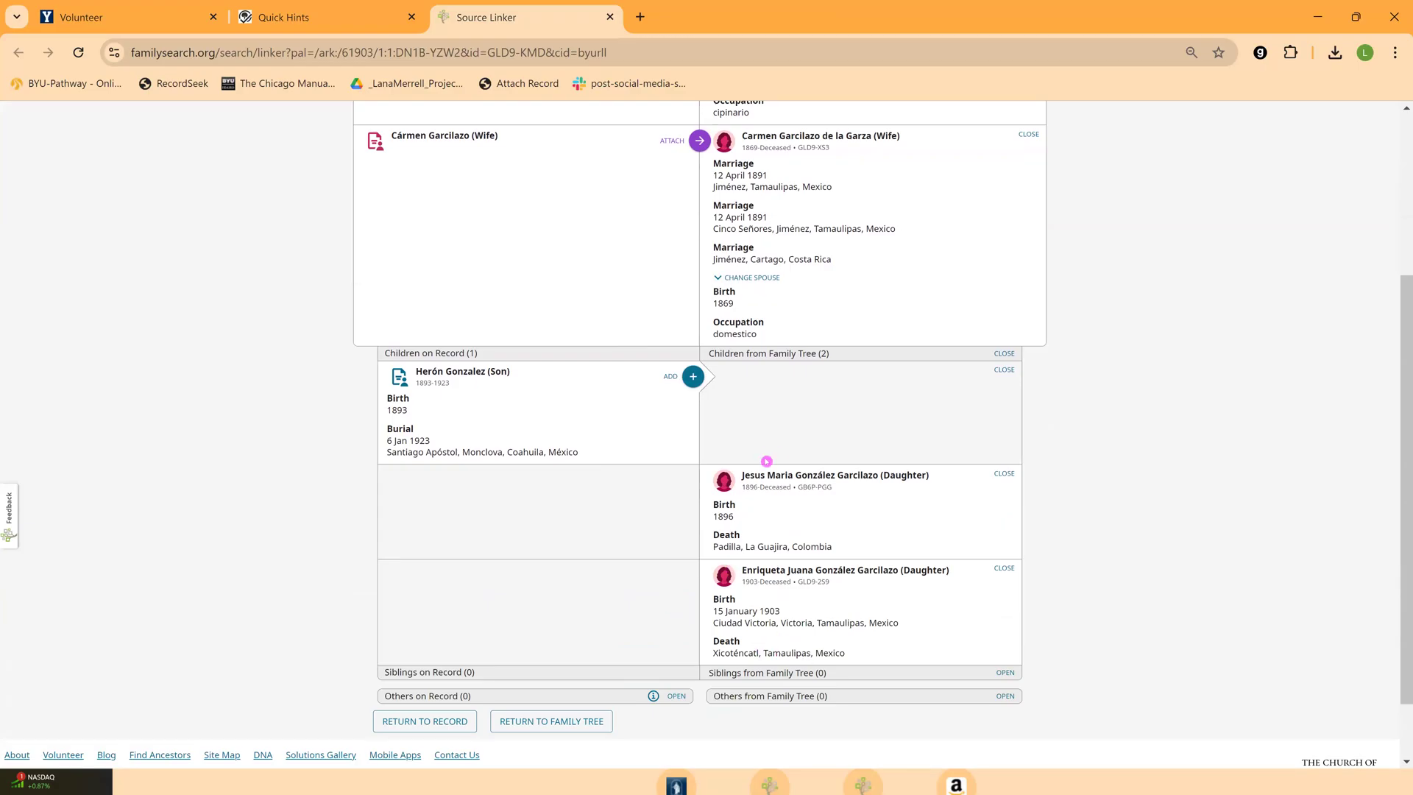
Step: Attach the Coahuila church record to the husband and to his wife in the Family Tree without entering a reason
scroll(747, 346, up, 2)
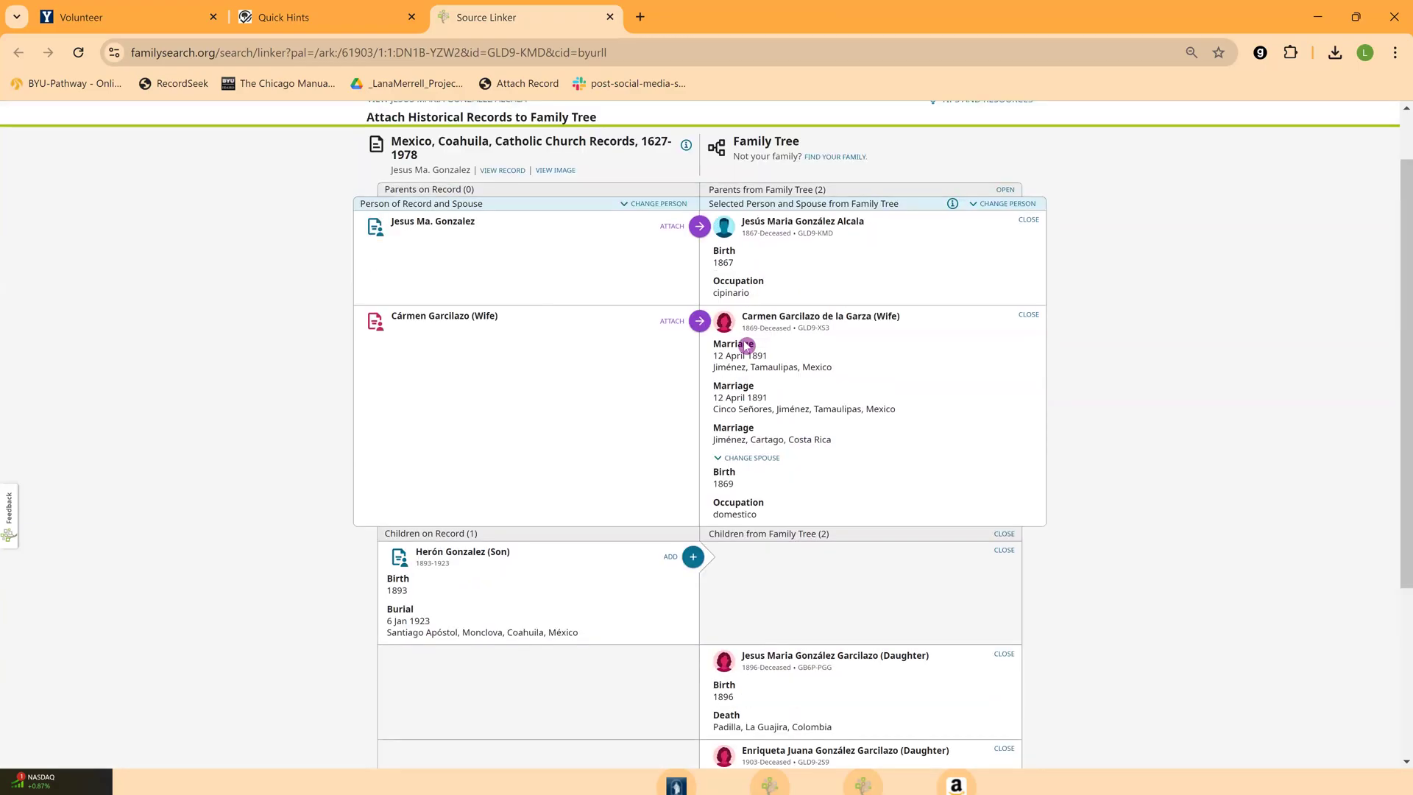
scroll(747, 346, up, 1)
click(699, 296)
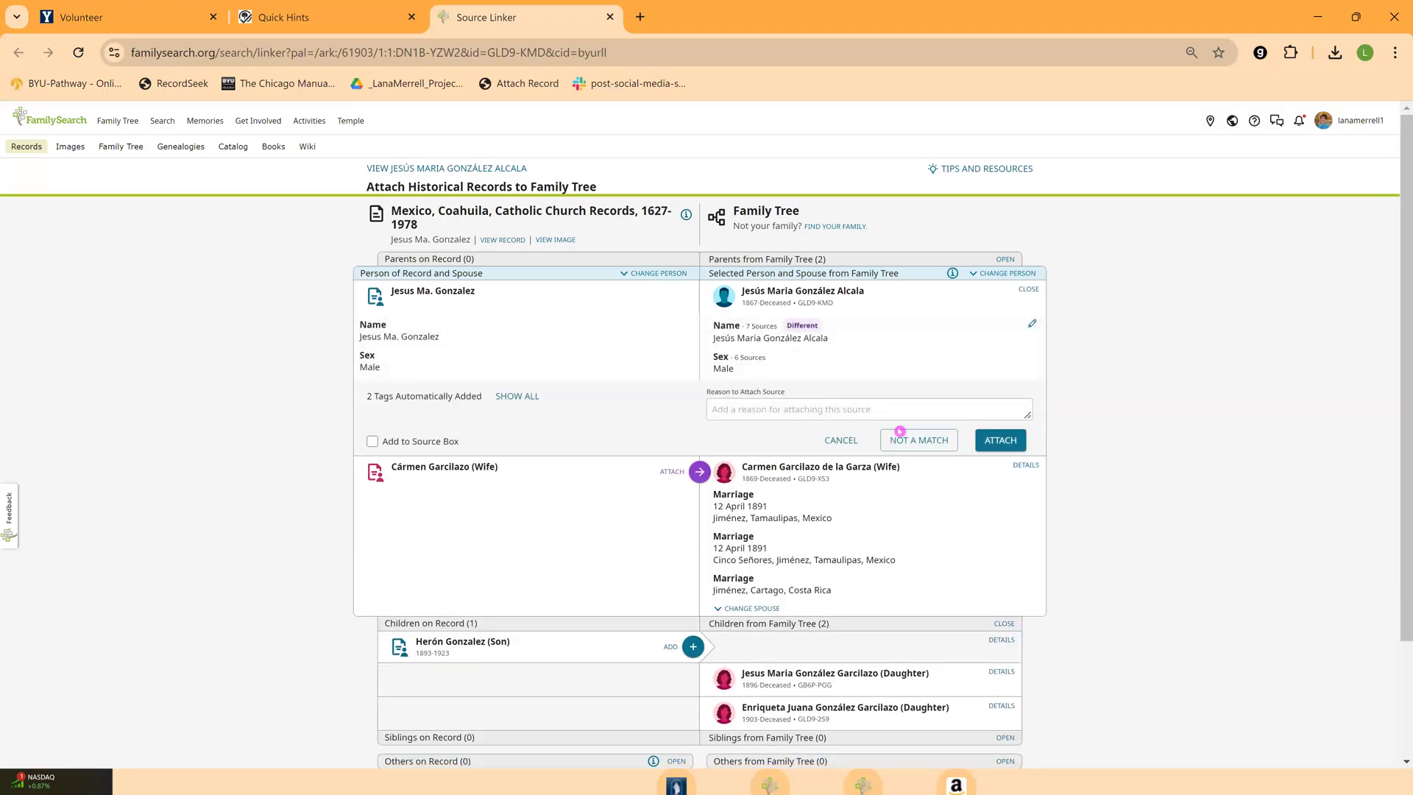
click(995, 442)
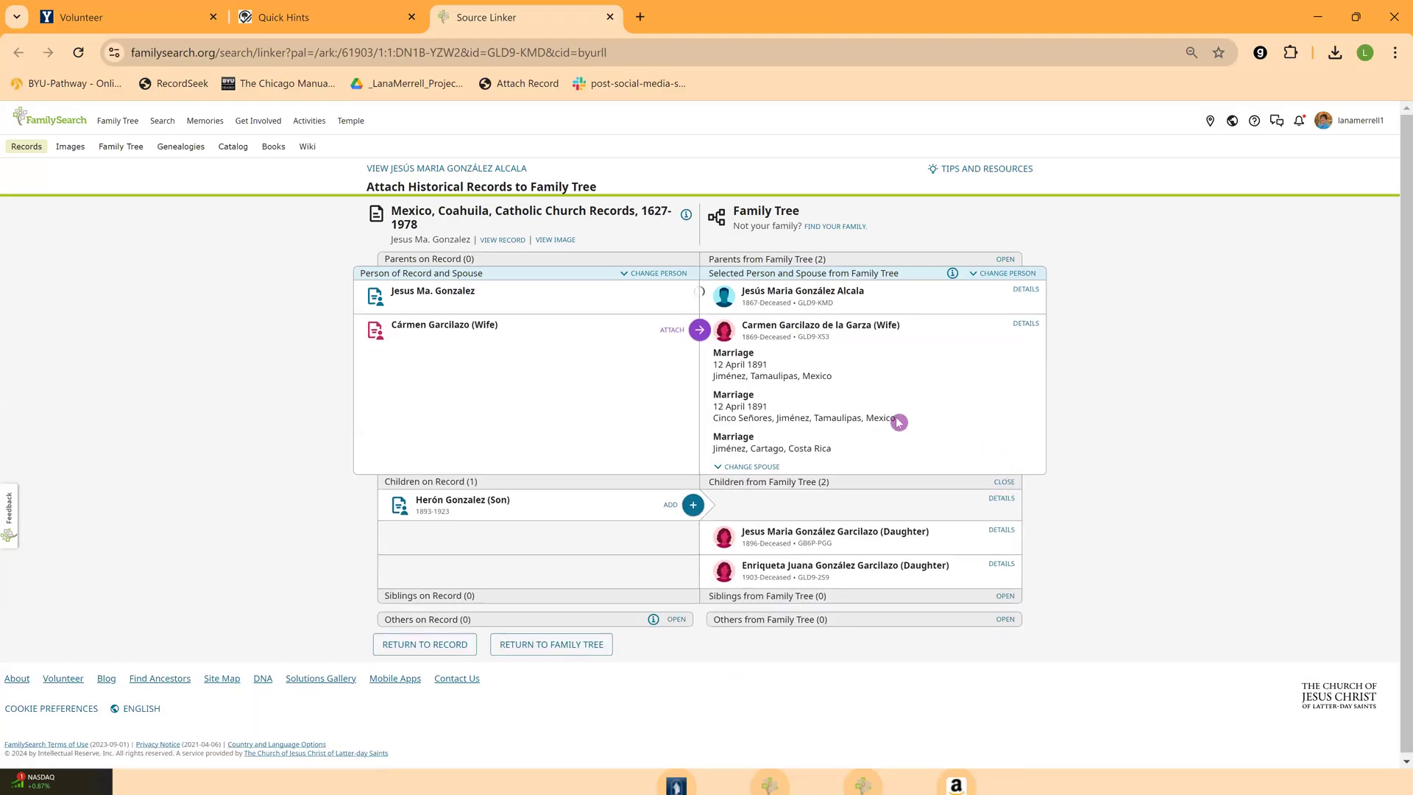
click(700, 337)
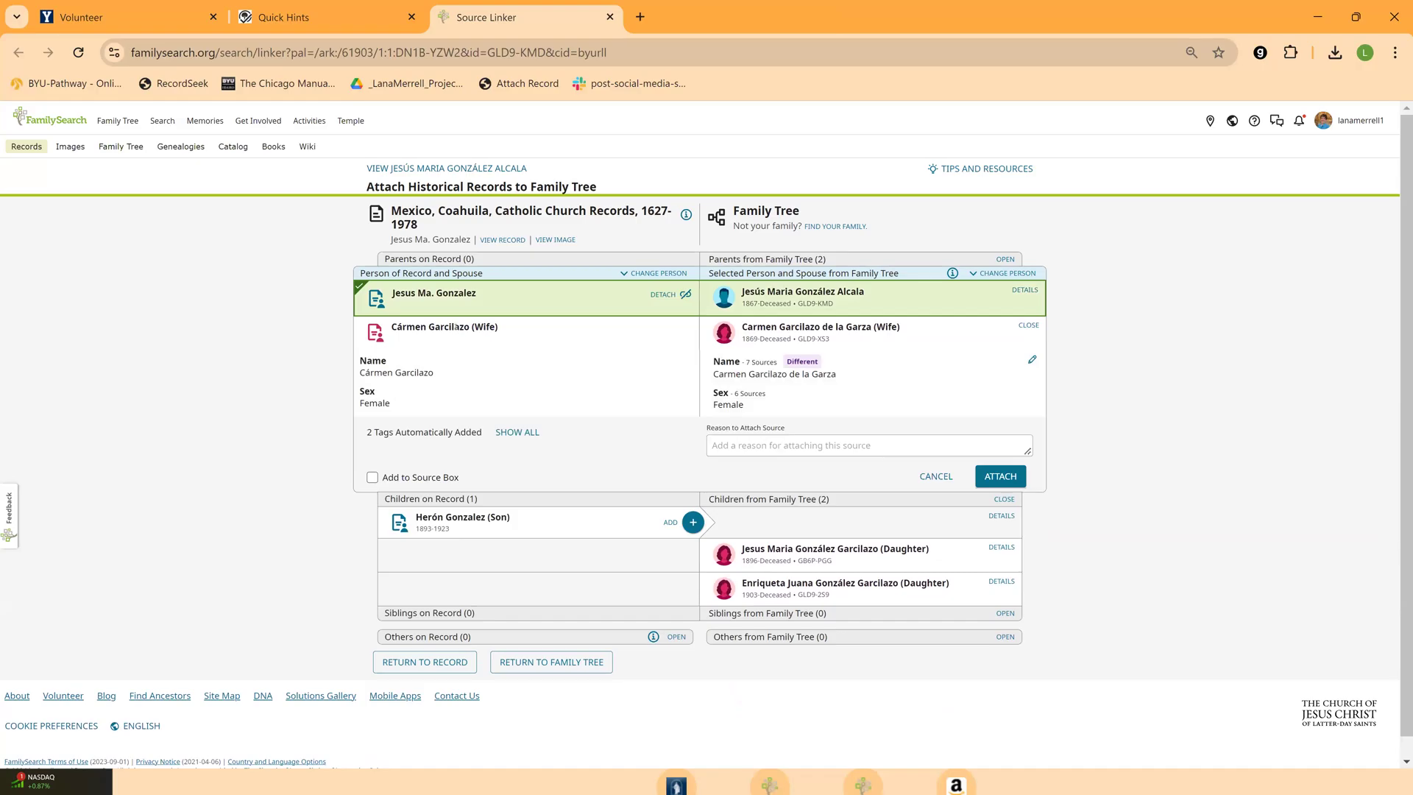
click(1004, 479)
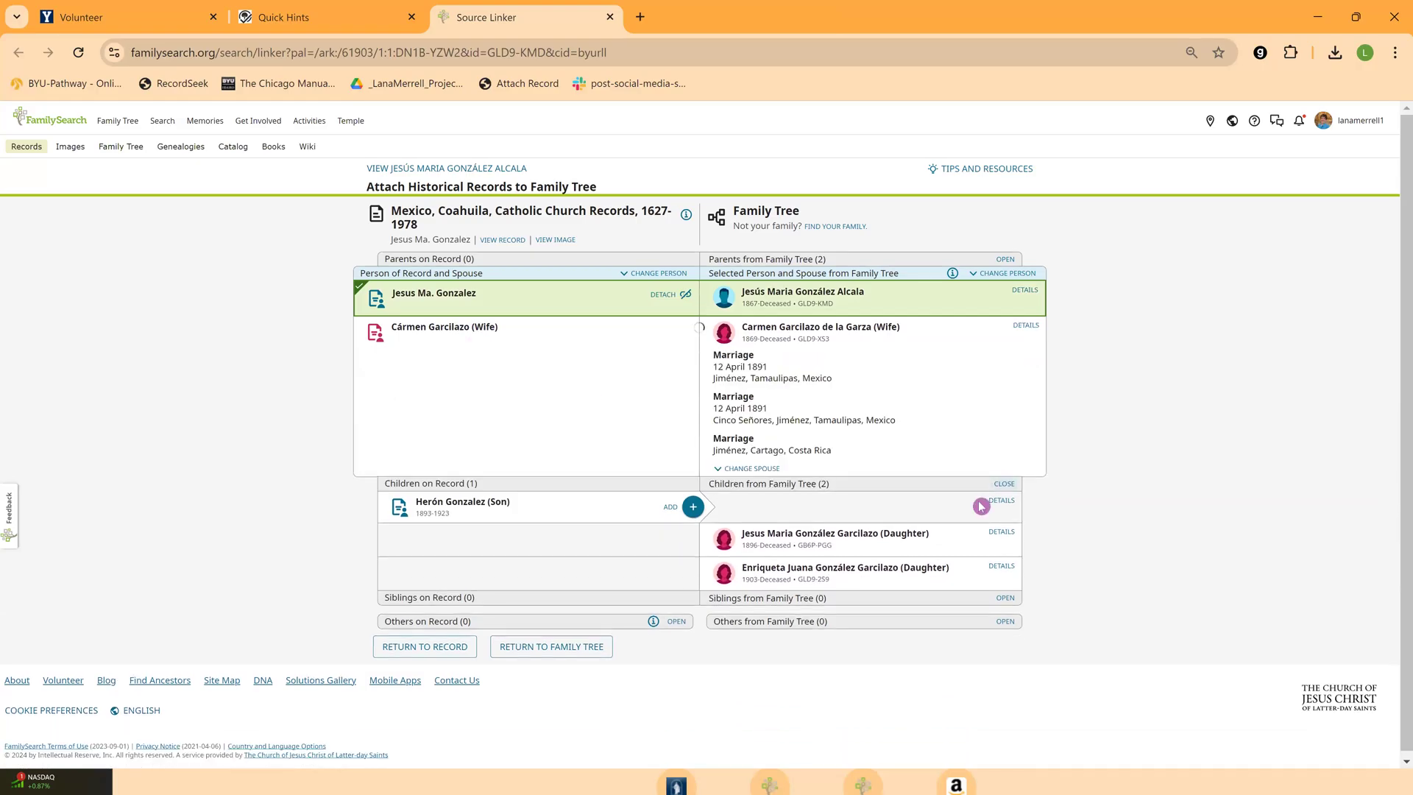
Step: Add the son to the Family Tree as a new deceased male with the Coahuila record attached, and close the finished record
click(696, 511)
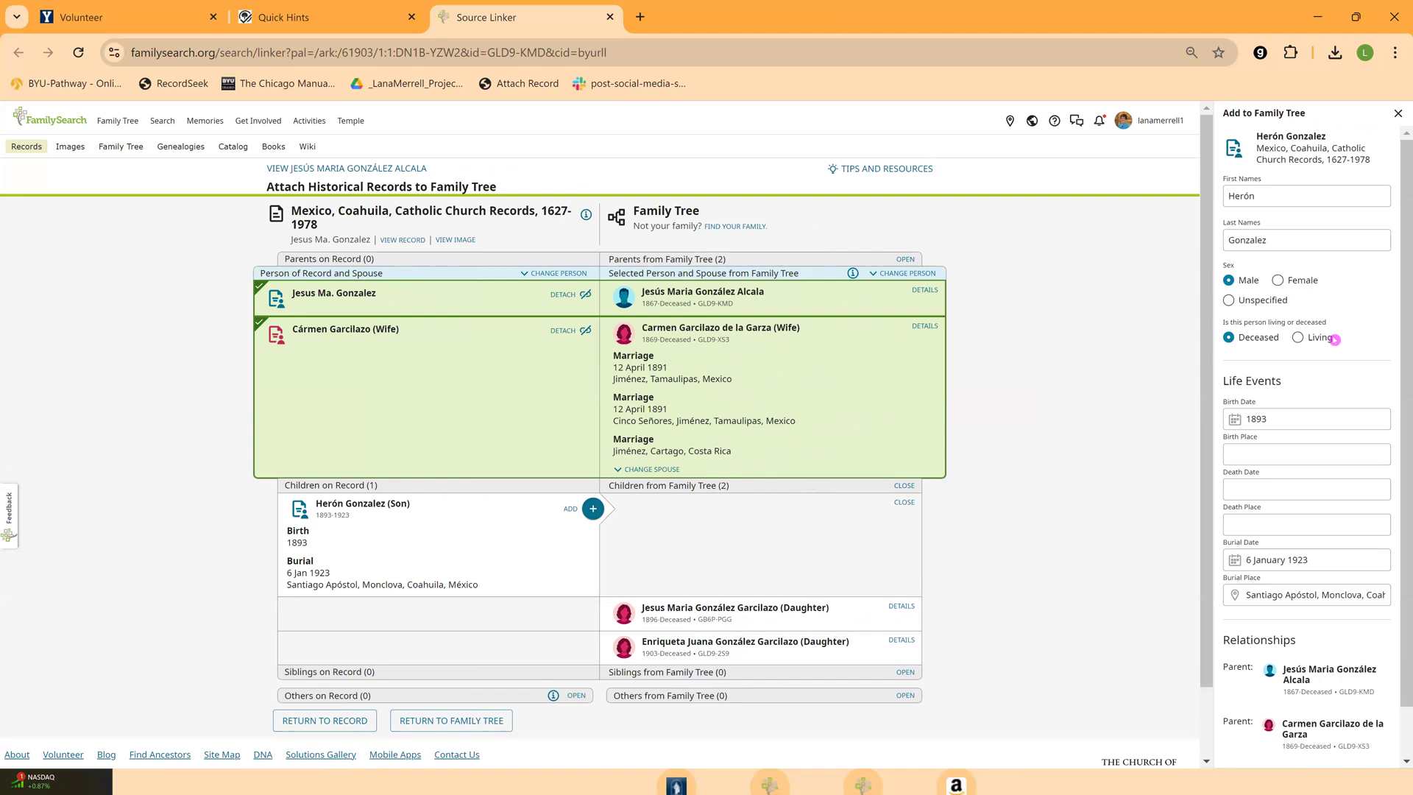
scroll(1328, 337, down, 1)
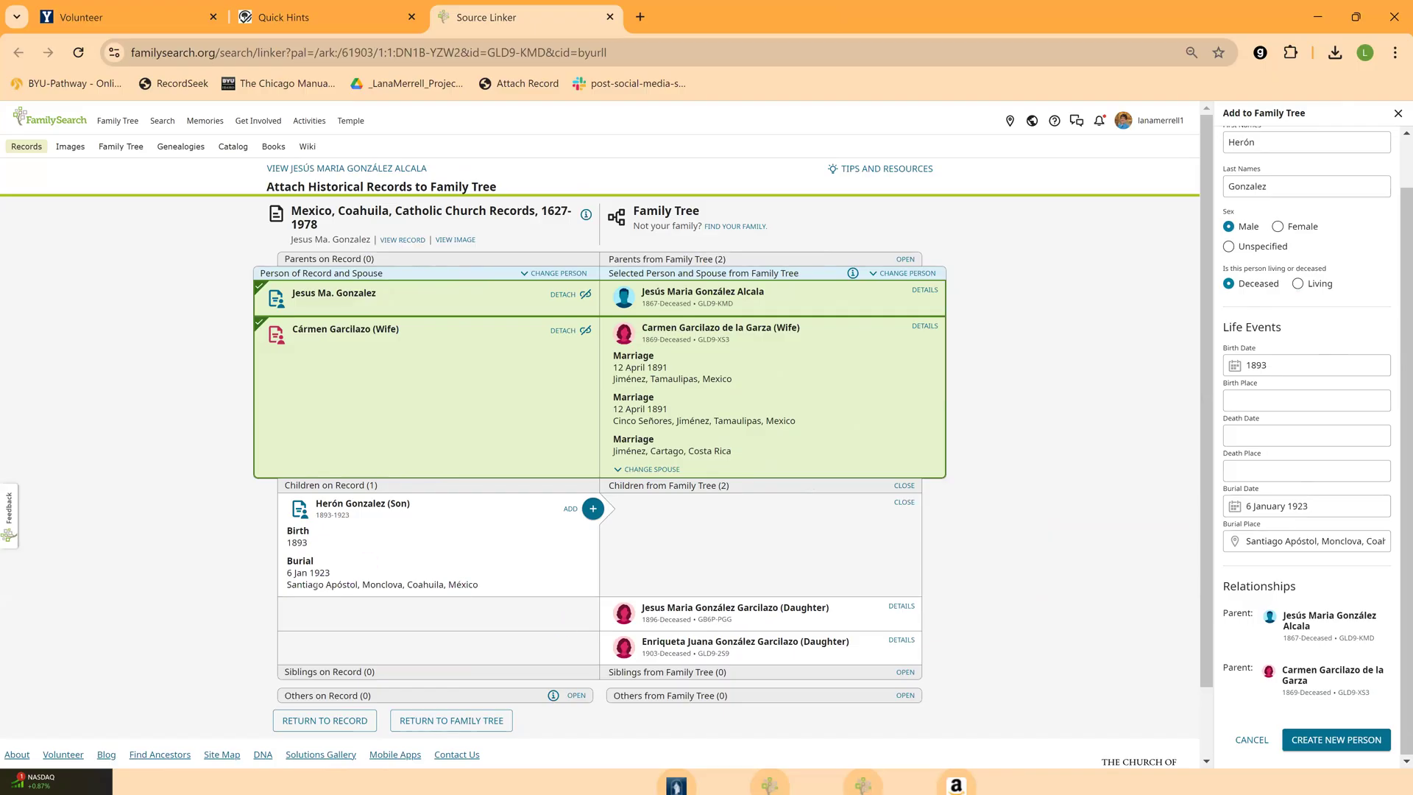
click(1336, 738)
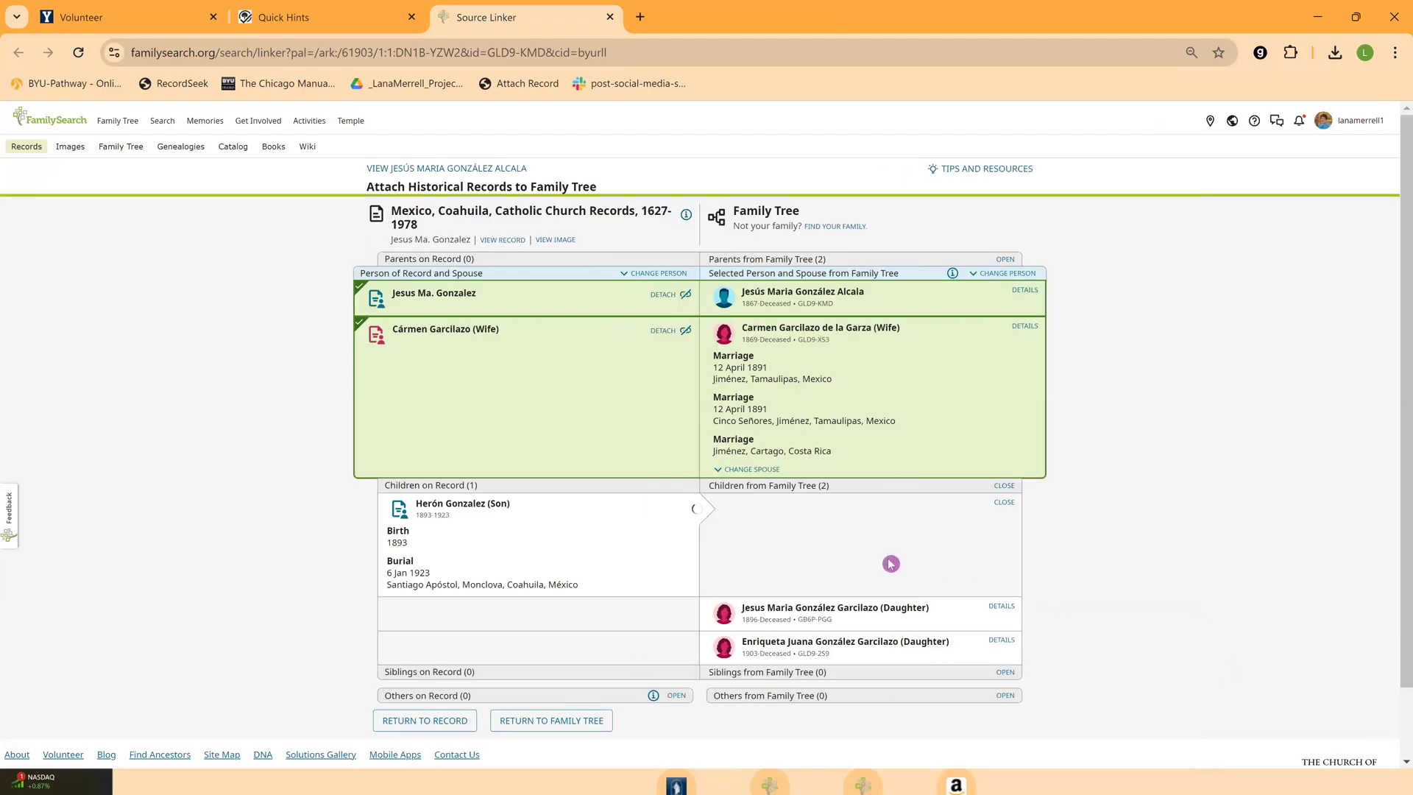
scroll(956, 578, down, 2)
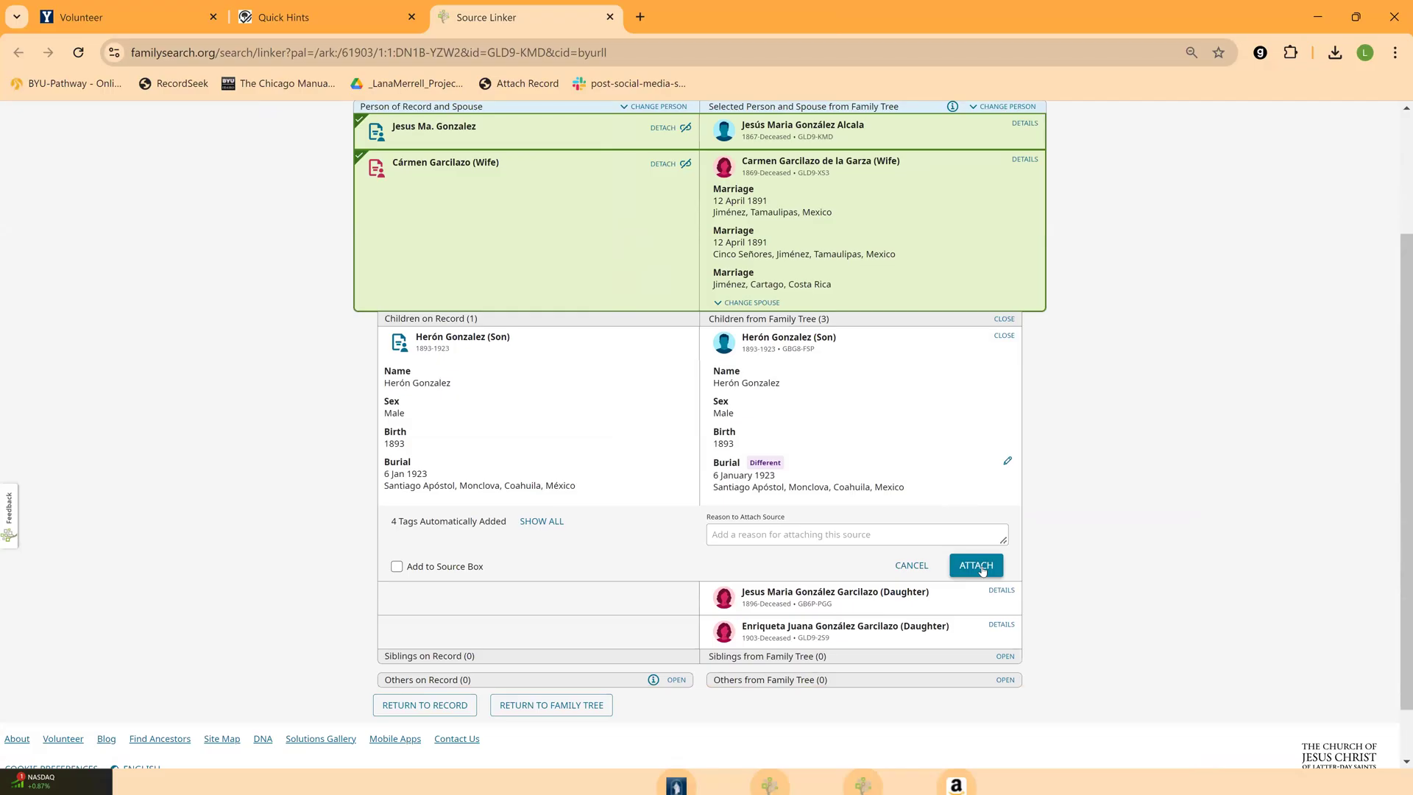
click(976, 566)
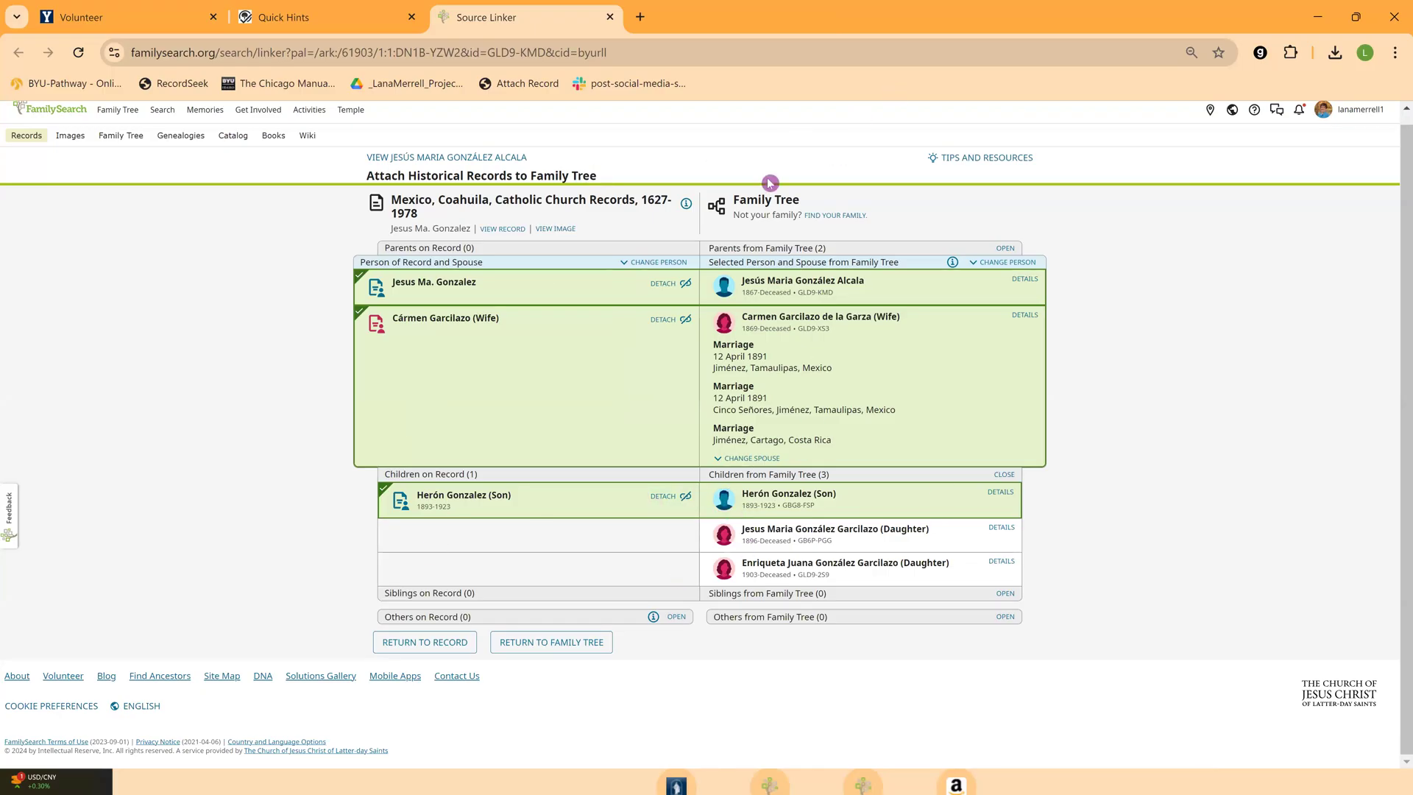
click(610, 17)
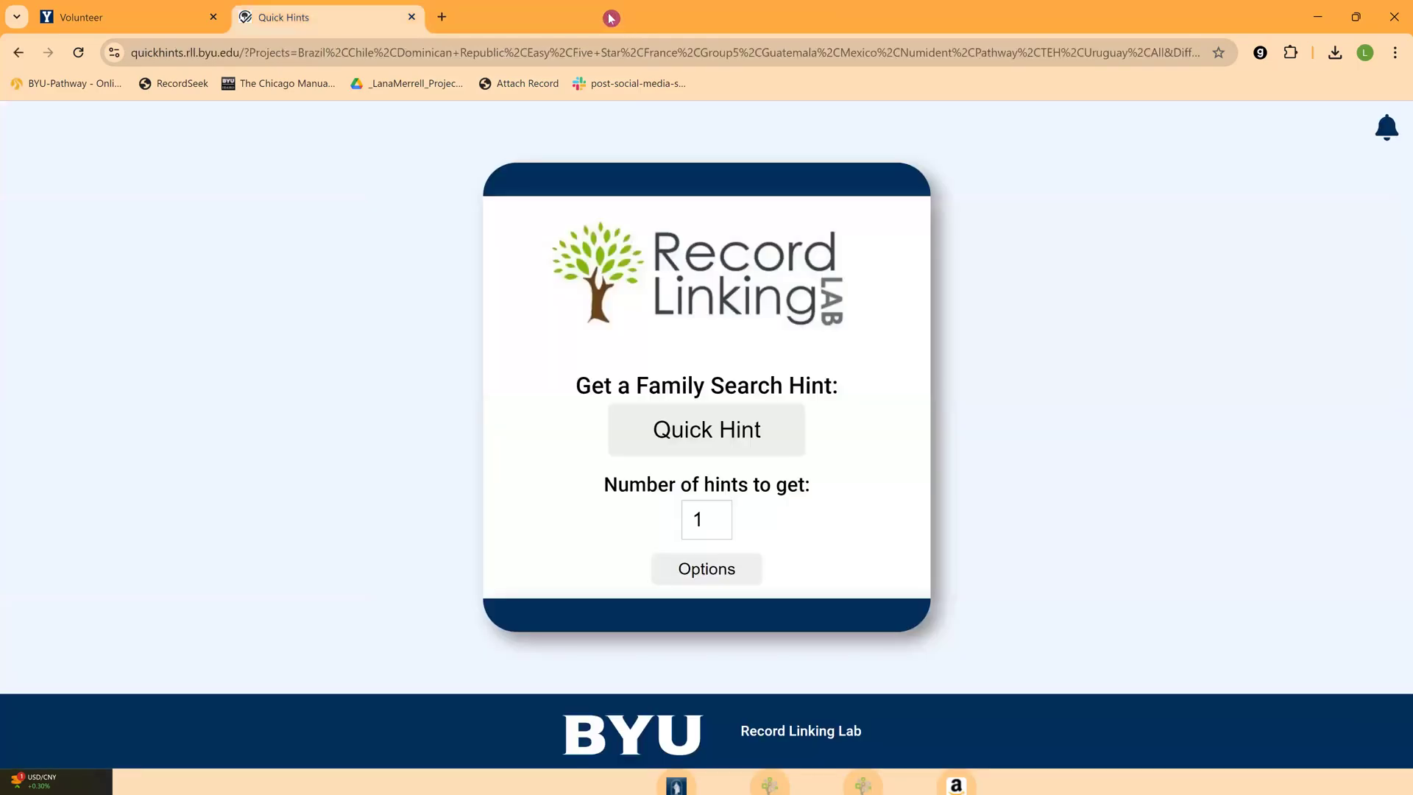